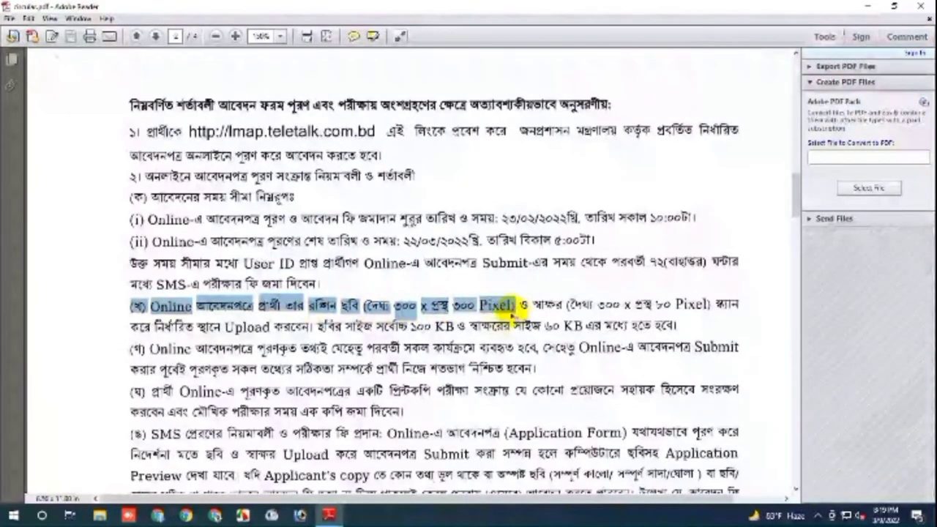
- Examine the circular's clause on the required pixel dimensions and maximum file sizes for the applicant's photo and signature
left_click(441, 308)
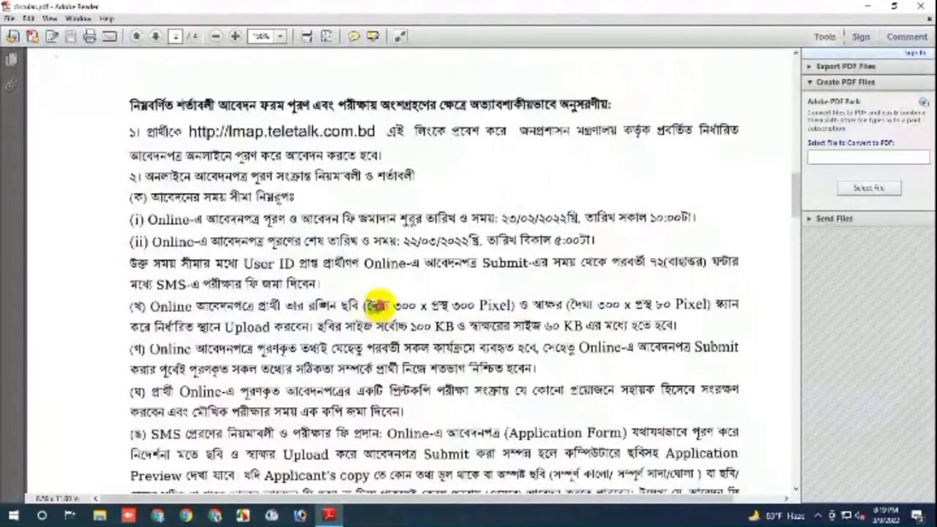
left_click_drag(365, 305, 494, 310)
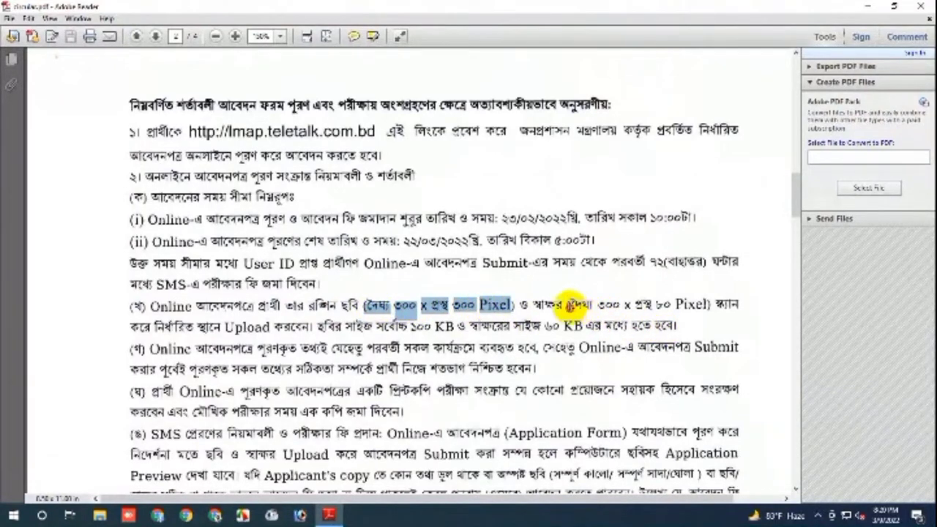
left_click_drag(571, 305, 445, 326)
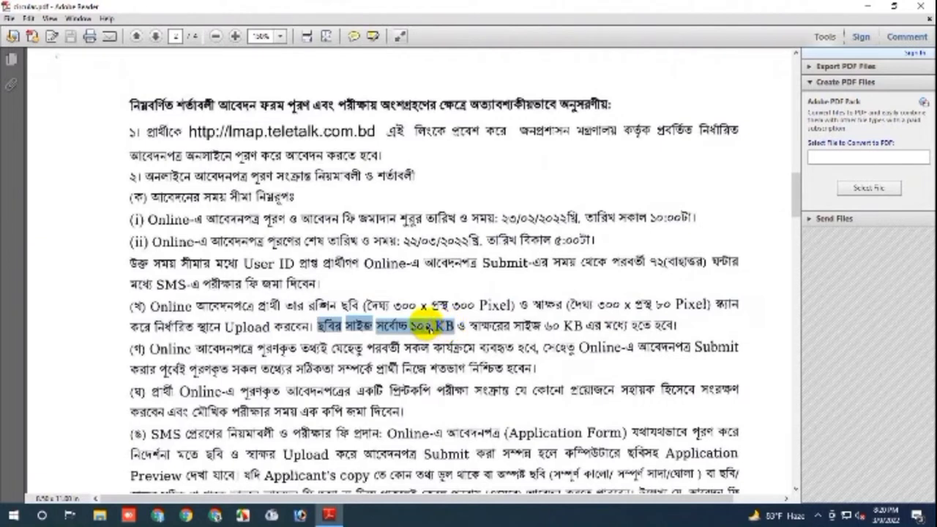
left_click(434, 328)
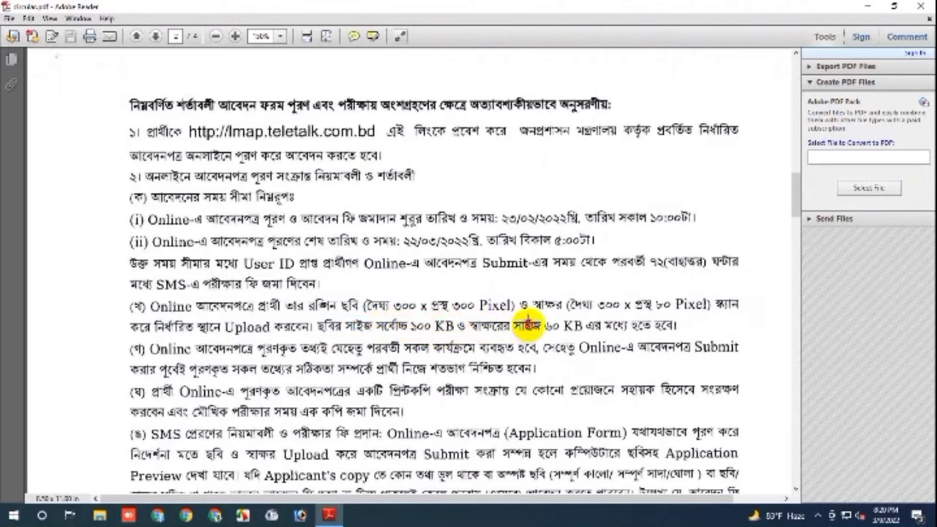
left_click_drag(469, 326, 607, 326)
left_click(573, 336)
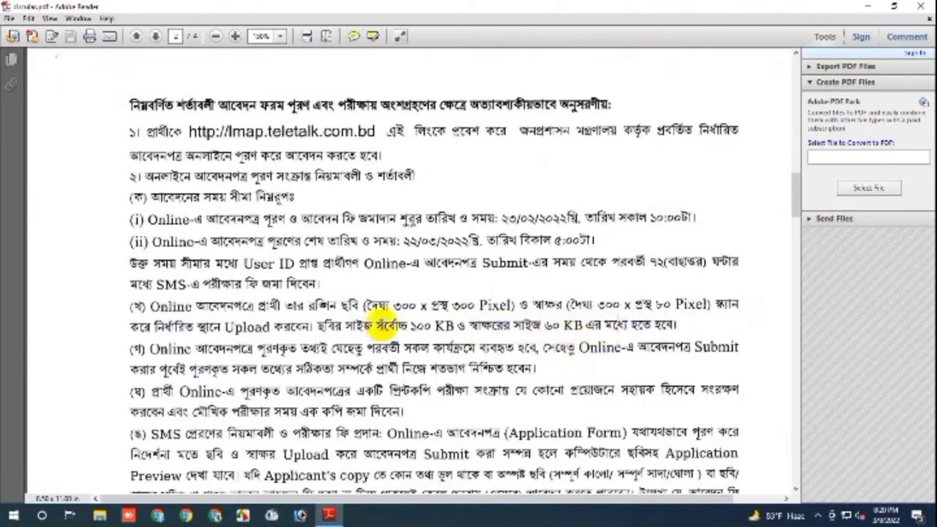
left_click_drag(125, 311, 688, 325)
left_click(688, 328)
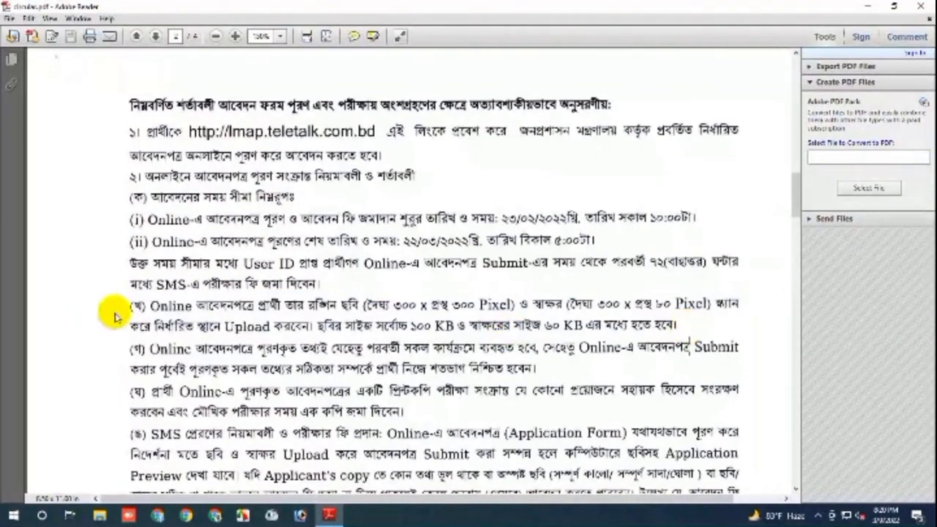
left_click_drag(130, 305, 692, 322)
left_click(691, 322)
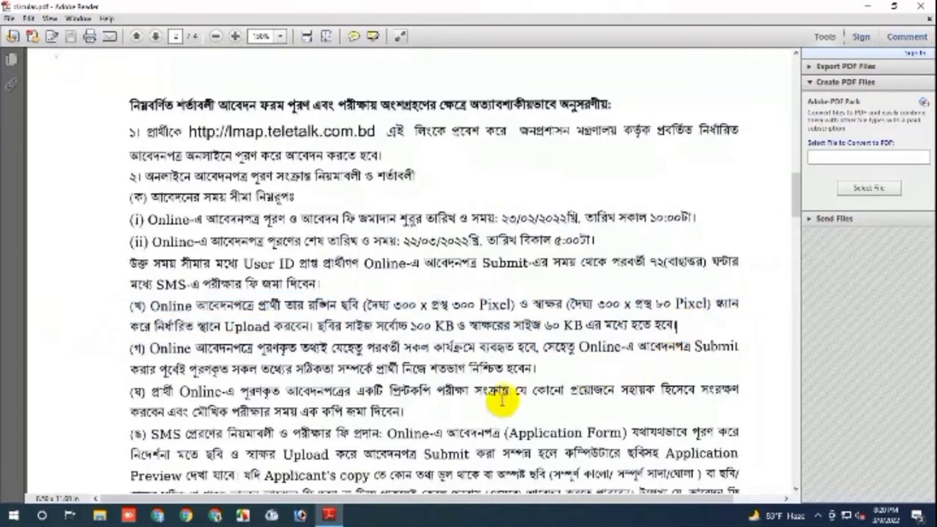
- Minimize the circular, view the Passport photo from the desktop, and close the viewer
left_click(864, 10)
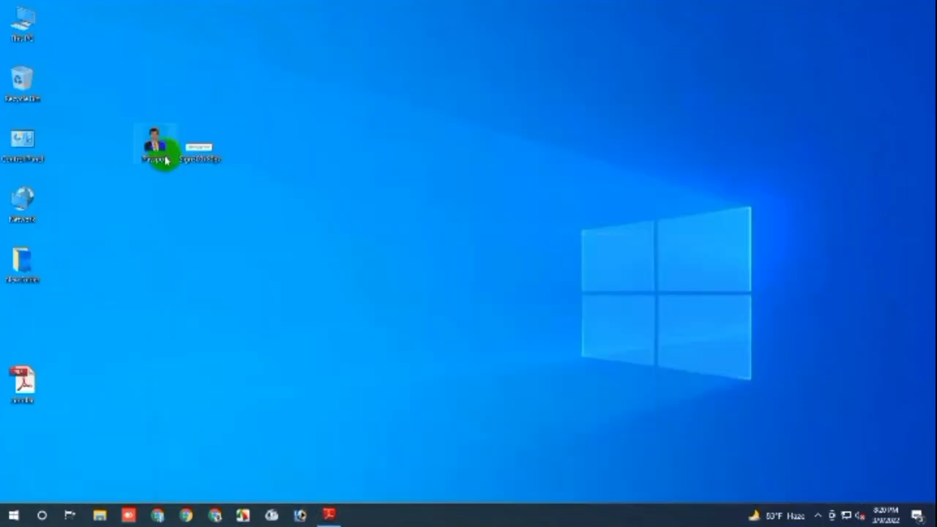
double_click(164, 151)
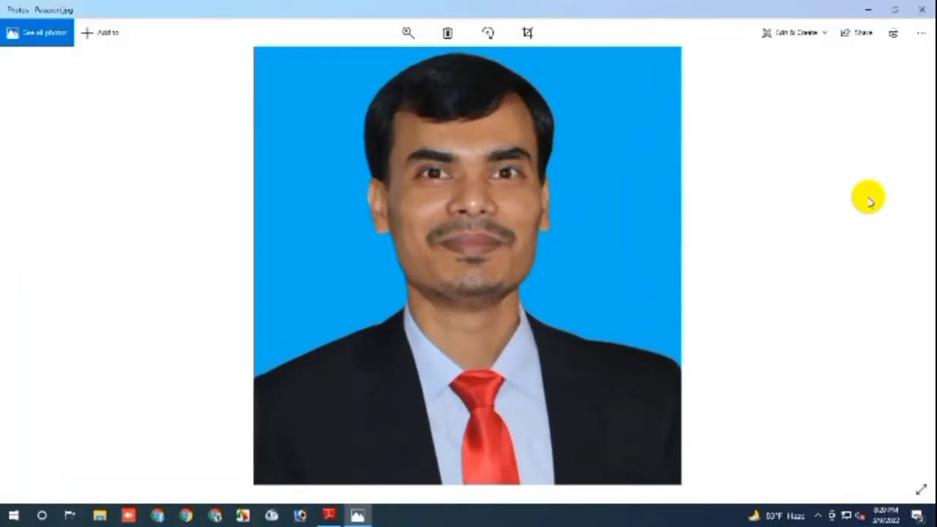
left_click(921, 10)
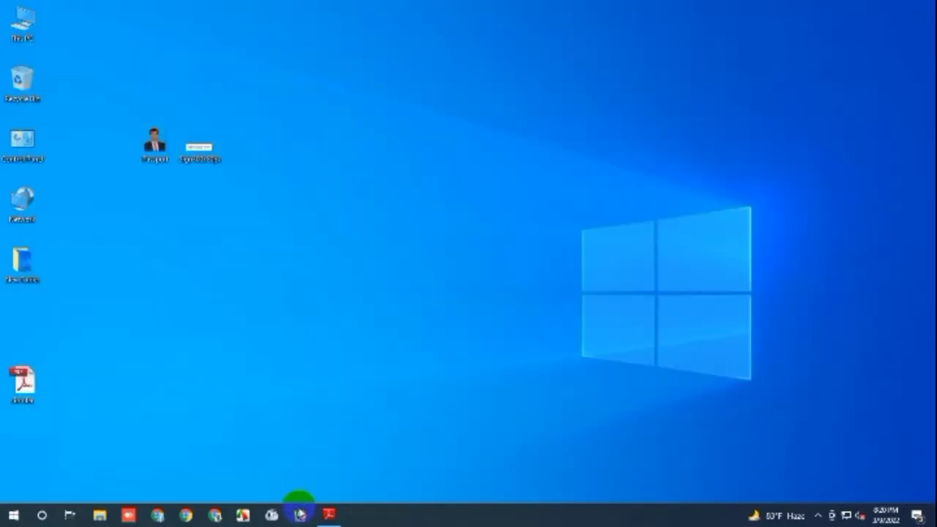
- Switch to Adobe Photoshop and reset all tools to their default settings
left_click(300, 515)
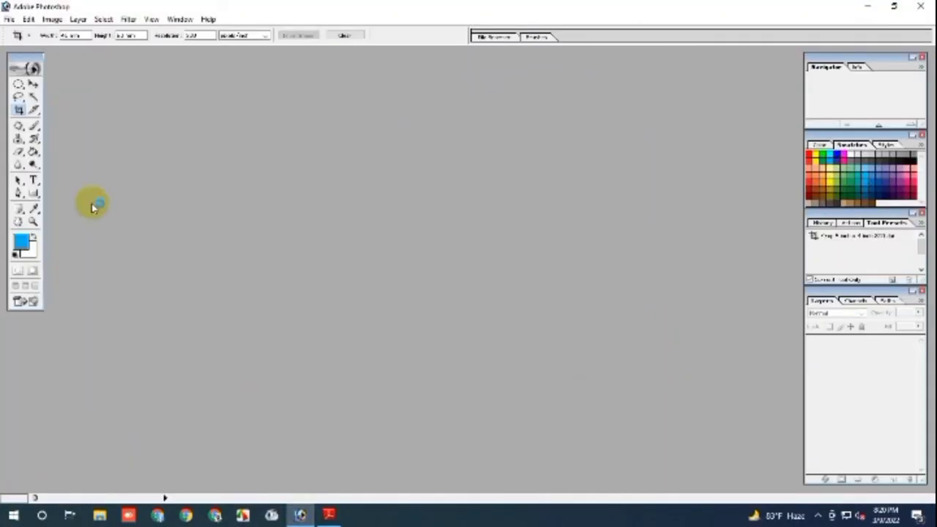
left_click(10, 20)
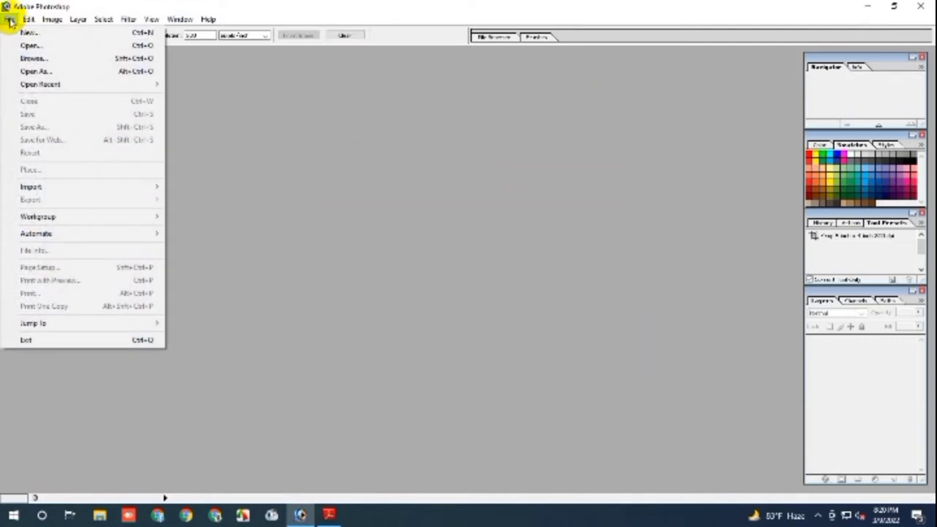
left_click(252, 94)
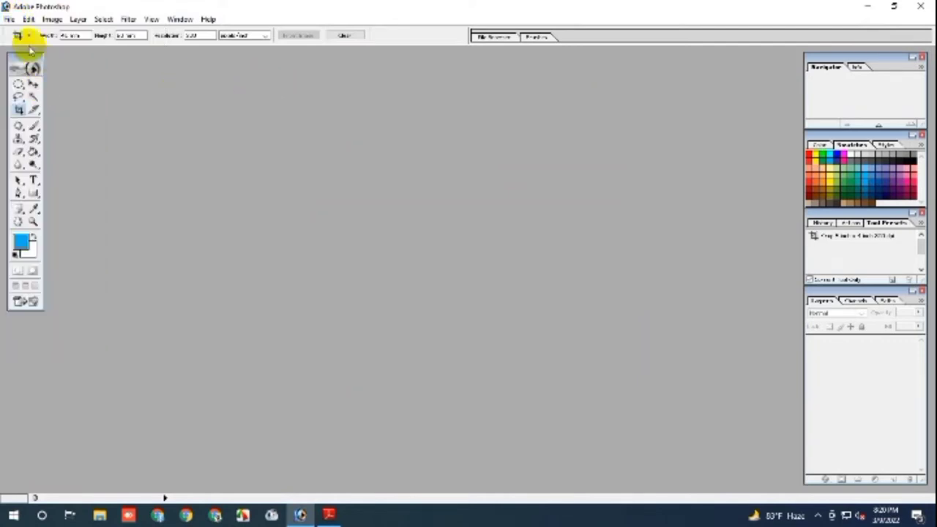
right_click(17, 35)
left_click(62, 55)
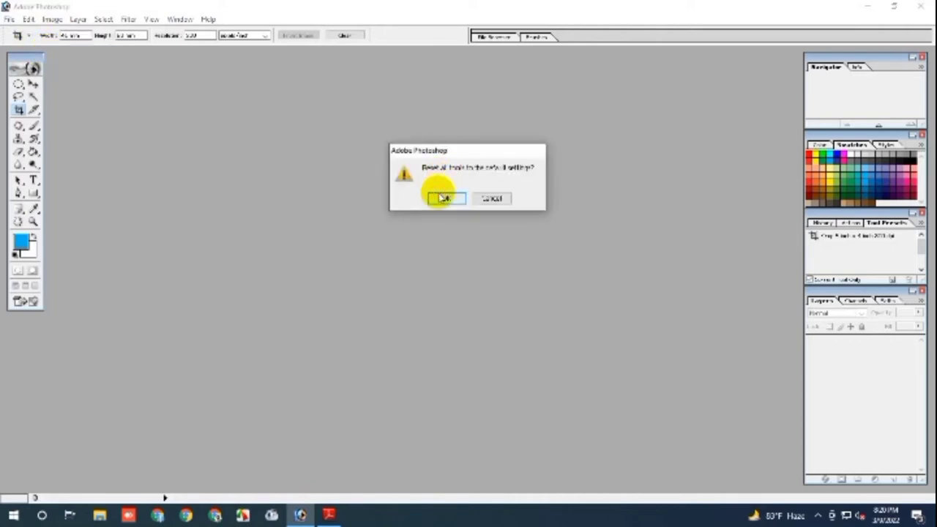
left_click(441, 196)
- Open the Passport image from the Desktop and maximize its document window
left_click(7, 21)
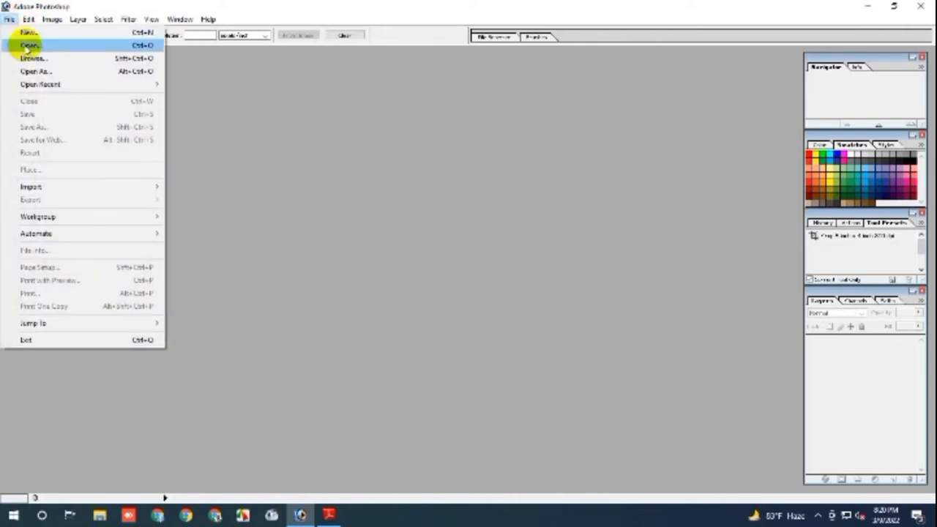
left_click(29, 44)
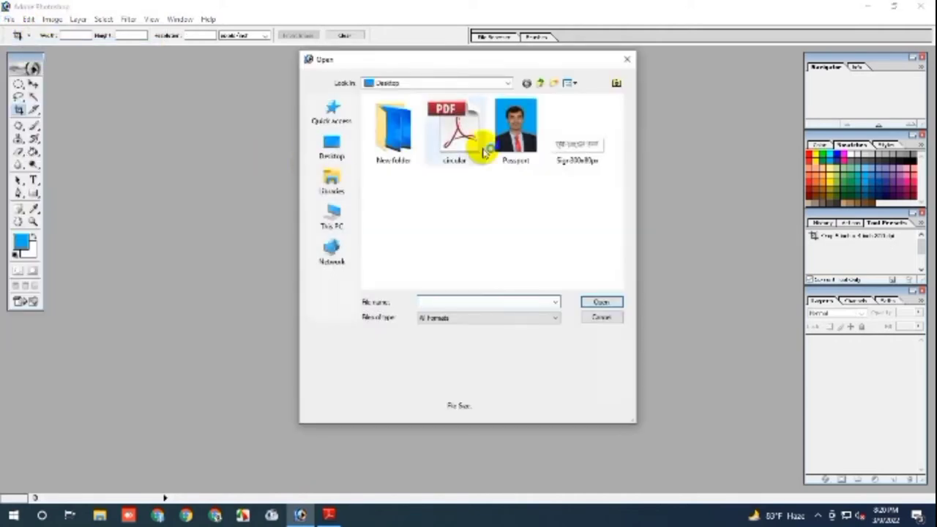
left_click(507, 143)
left_click(602, 303)
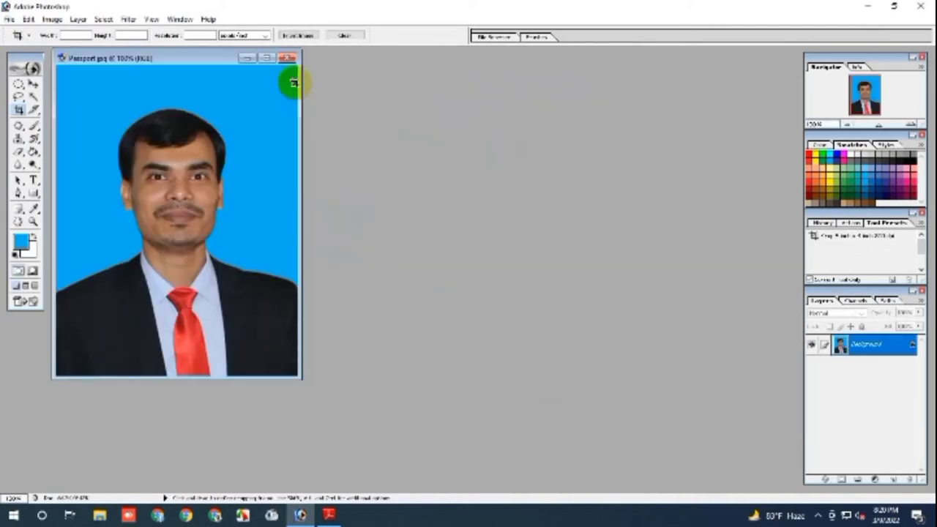
left_click(266, 58)
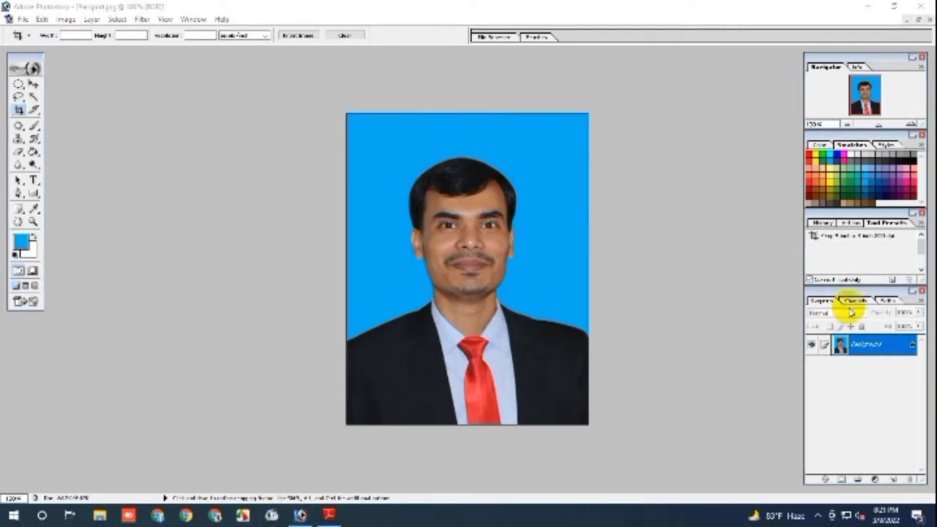
- Convert the locked Background into a regular layer, keeping the default new layer settings
left_click(900, 349)
double_click(893, 353)
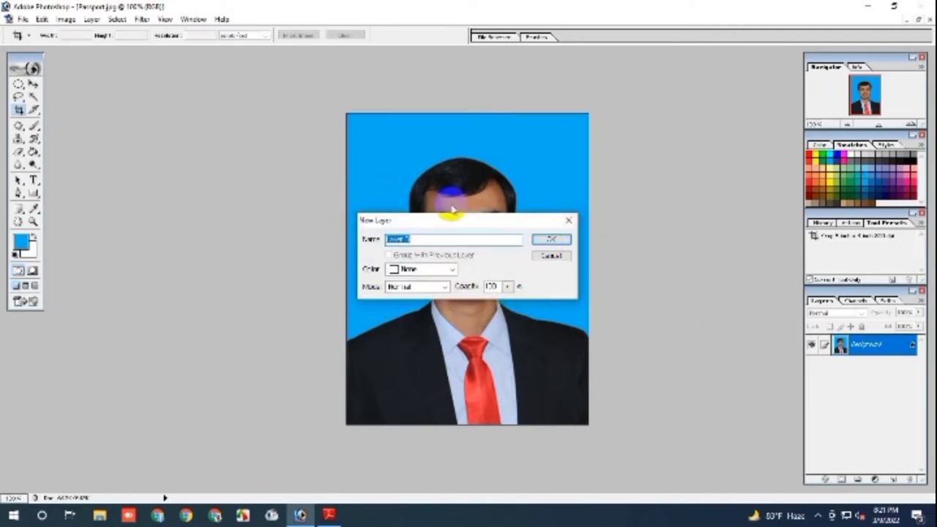
left_click(550, 239)
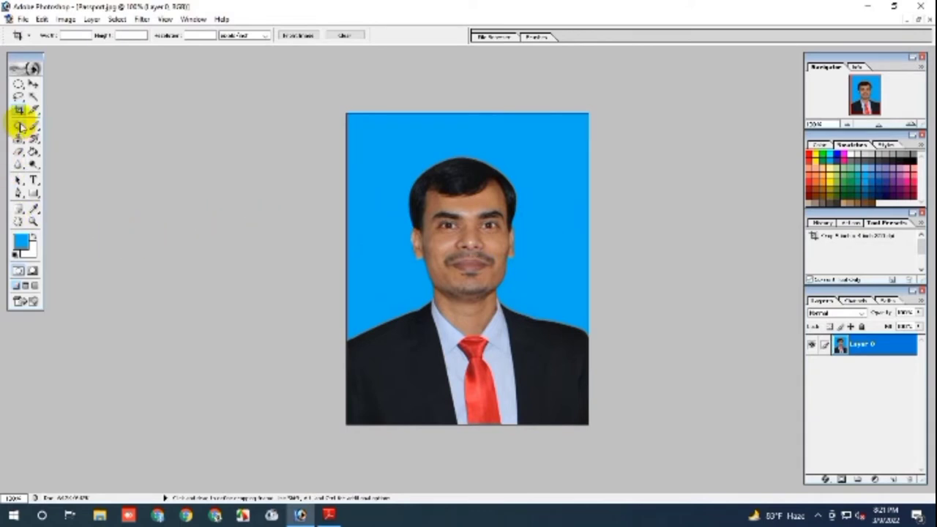
- Set the Crop tool to a width of 300 px, a height of 300 px and a resolution of 300 pixels/inch
left_click(75, 35)
type("3.5")
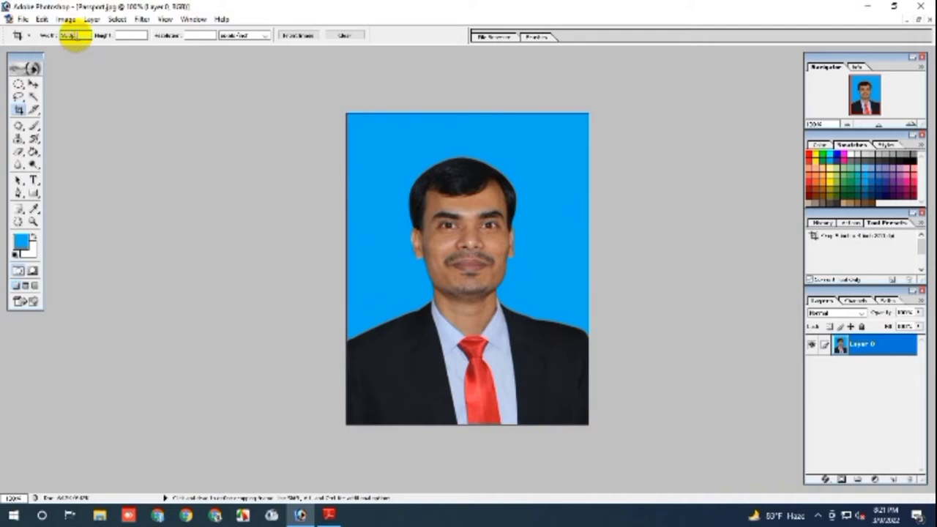
left_click(129, 35)
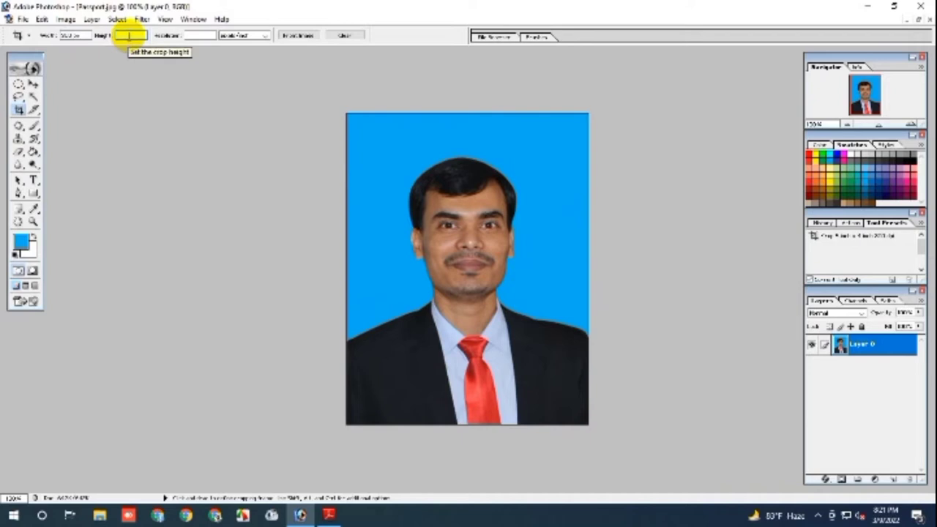
type("4.5cm")
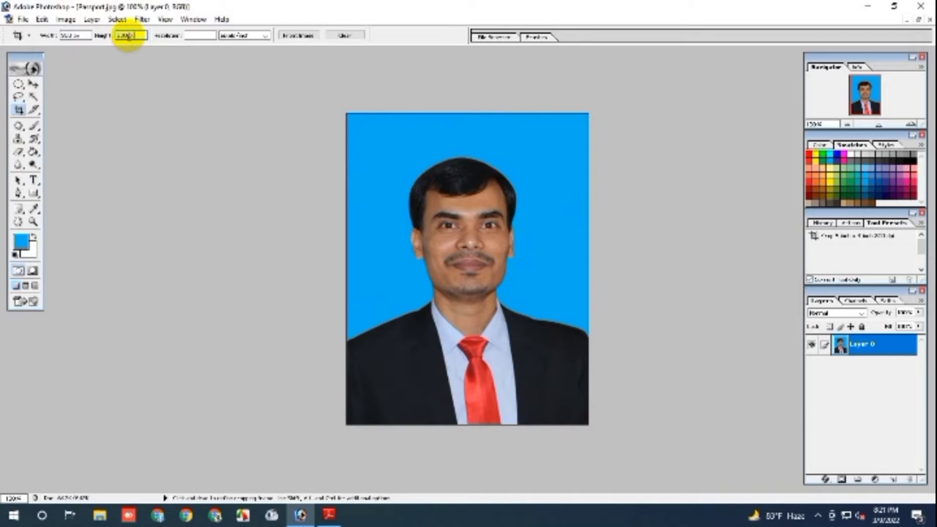
left_click(199, 35)
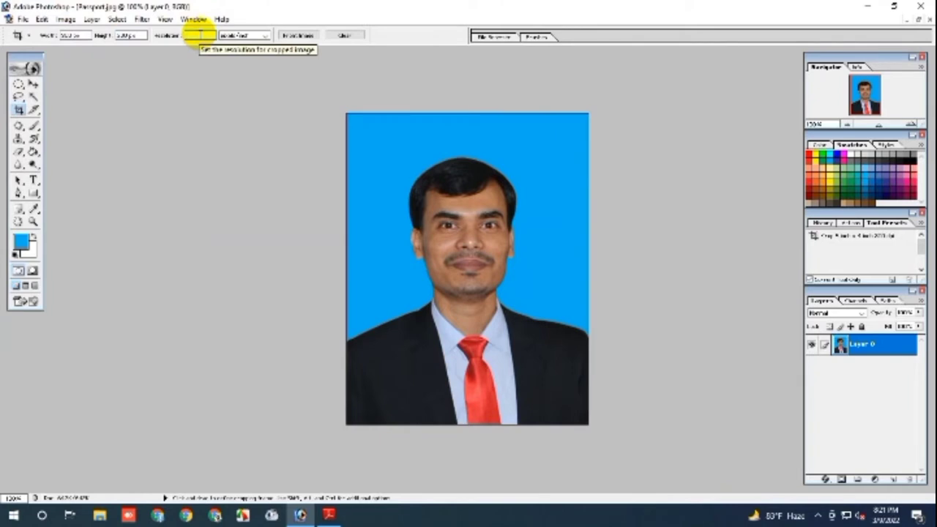
type("300")
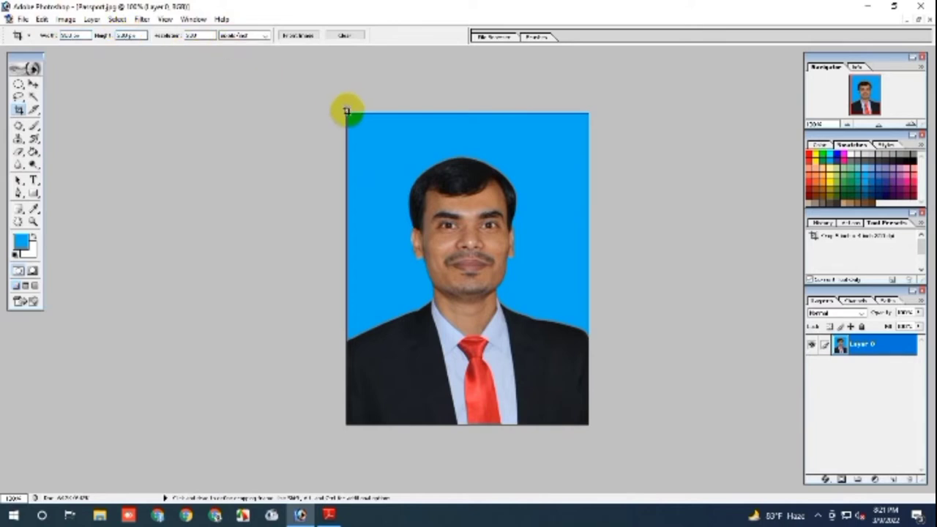
- Crop the photo to a full-width square, with the frame moved down so its upper edge sits just above the hair
left_click_drag(347, 111, 684, 451)
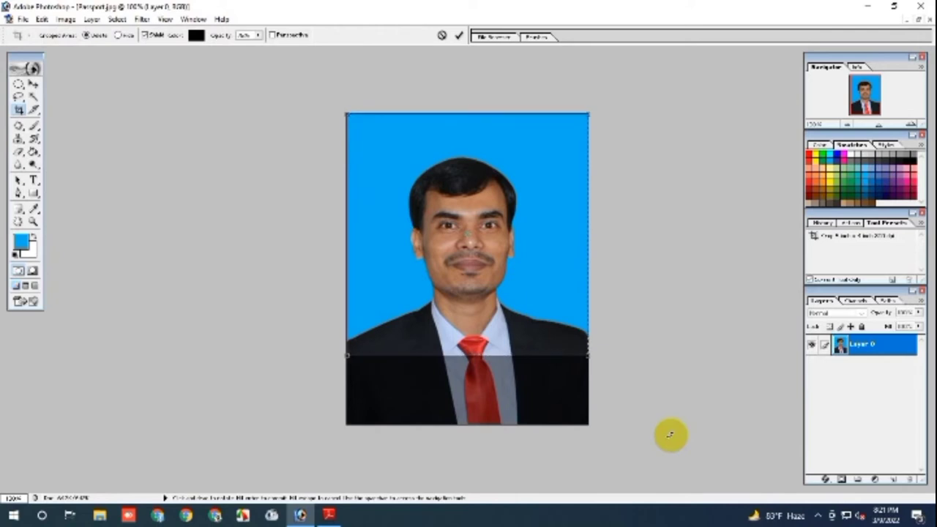
key("Down")
key("Down")
key("Down")
key("Down")
key("Down")
key("Down")
key("Down")
key("Down")
key("Down")
key("Down")
key("Down")
key("Down")
key("Down")
key("Down")
key("Down")
key("Down")
key("Down")
key("Down")
key("Down")
key("Down")
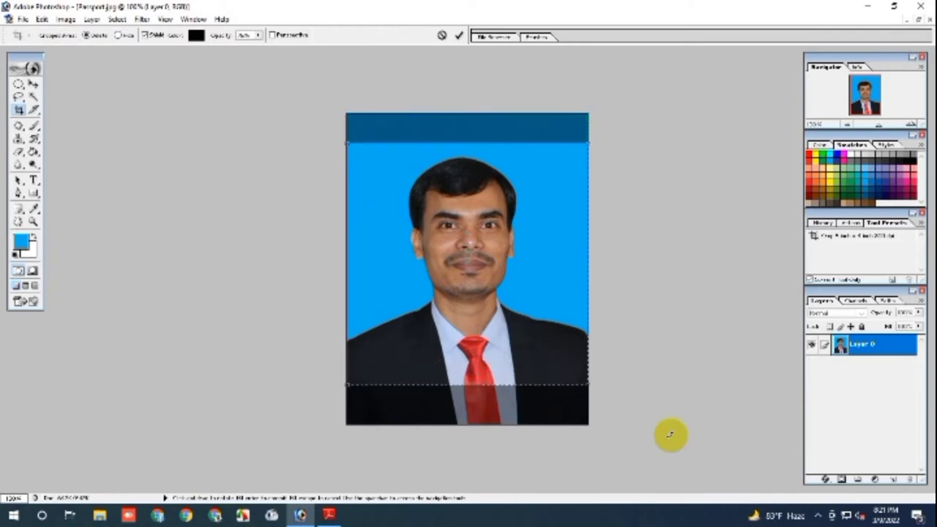
key("Down")
key("Down")
key("Down")
key("Down")
key("Down")
key("Down")
key("Down")
key("Down")
key("Down")
key("Down")
key("Down")
key("Down")
key("Down")
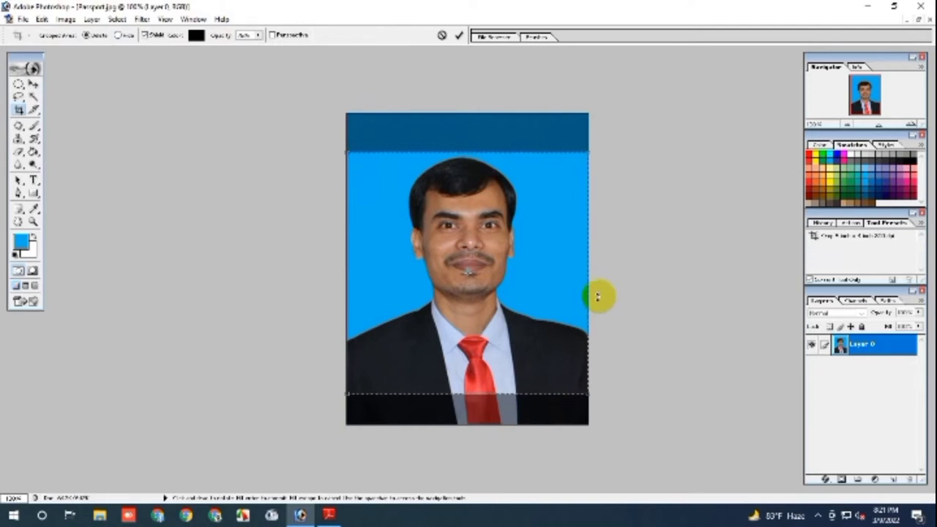
left_click(458, 34)
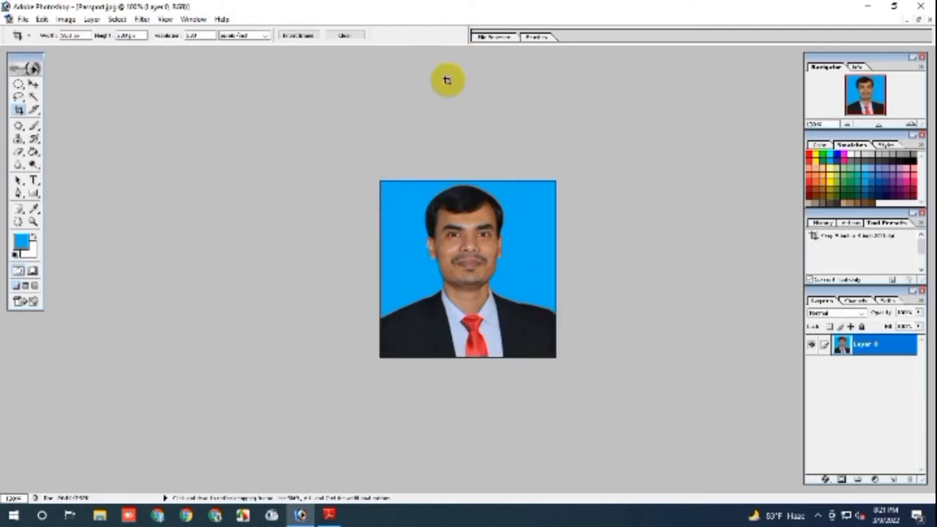
- Begin saving the cropped photo to the Desktop as a JPEG copy named 300*300
key("ctrl+plus")
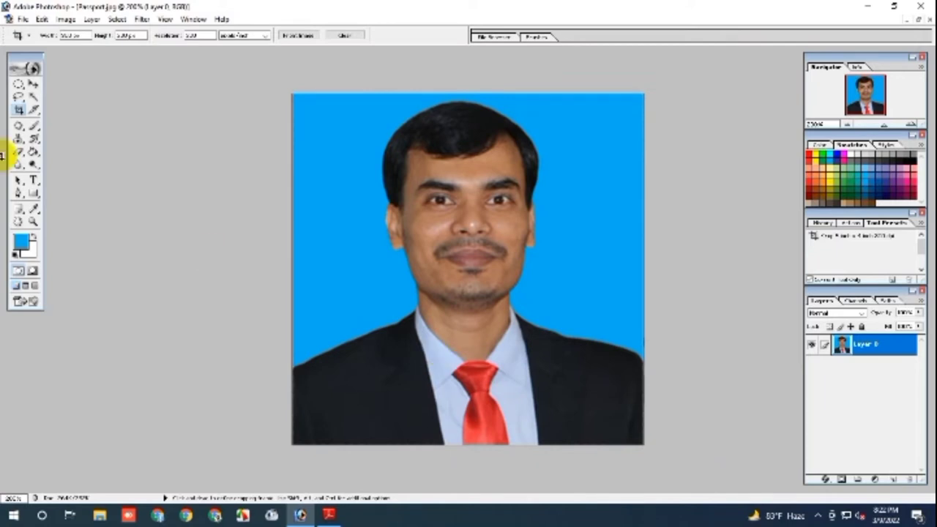
left_click(23, 19)
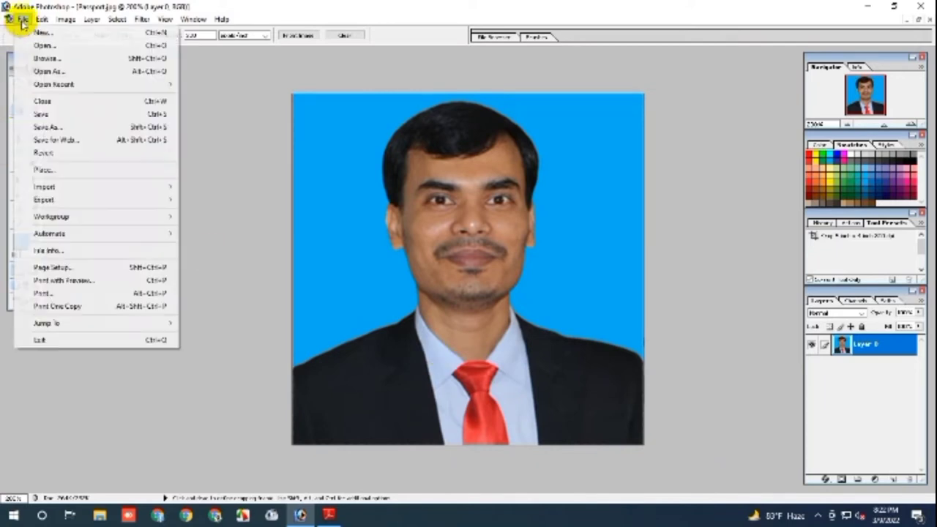
left_click(56, 126)
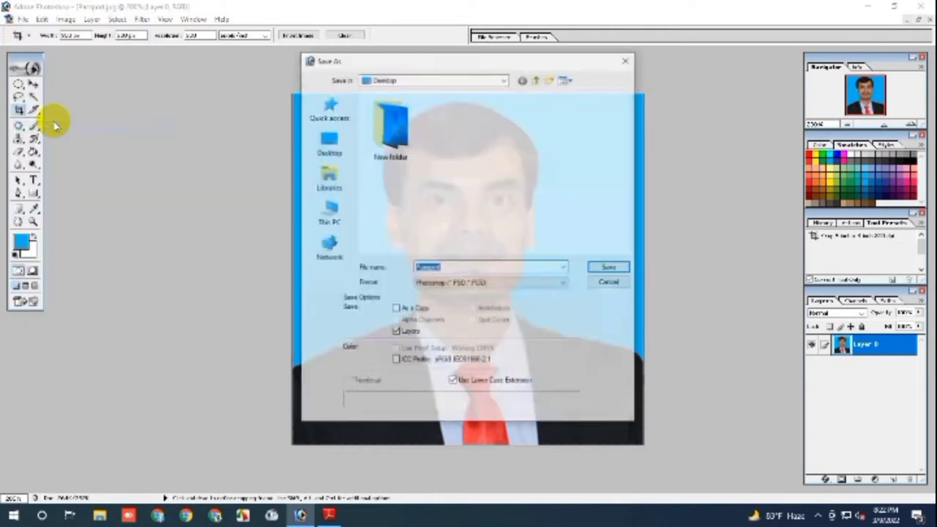
left_click(476, 283)
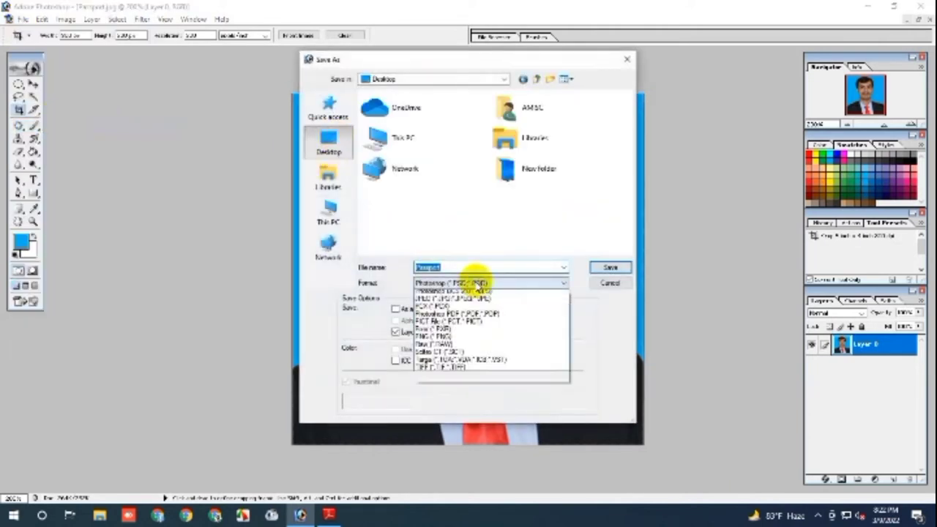
left_click(479, 340)
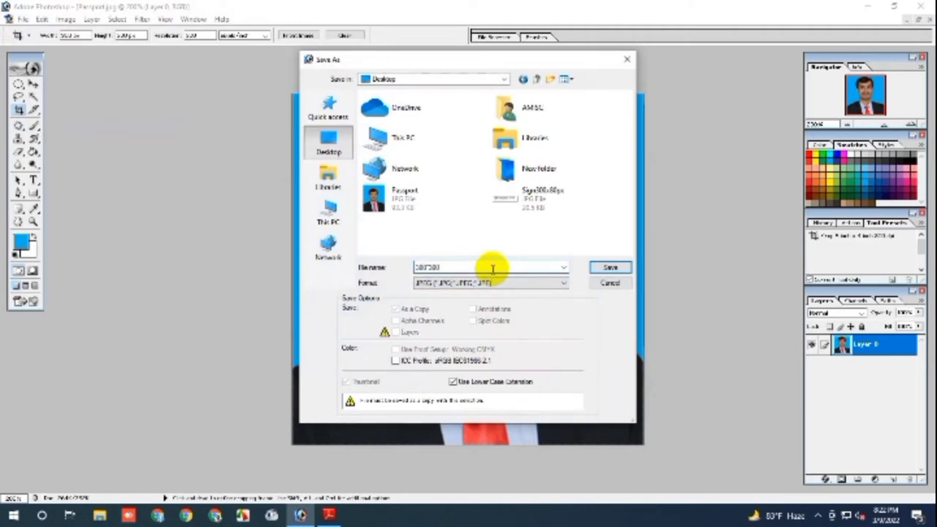
- Try to save the JPEG copy as 300*300, and again with the person's name in front of the dimensions
left_click(603, 268)
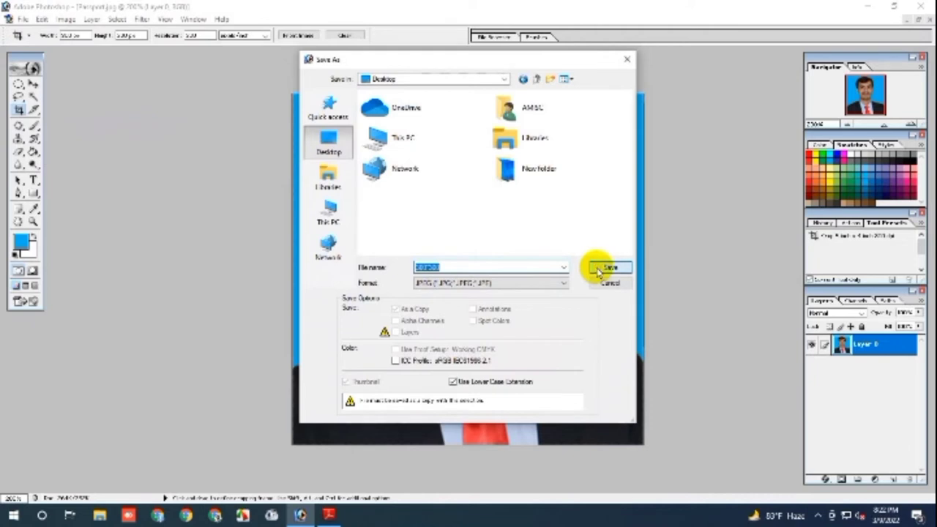
left_click(498, 267)
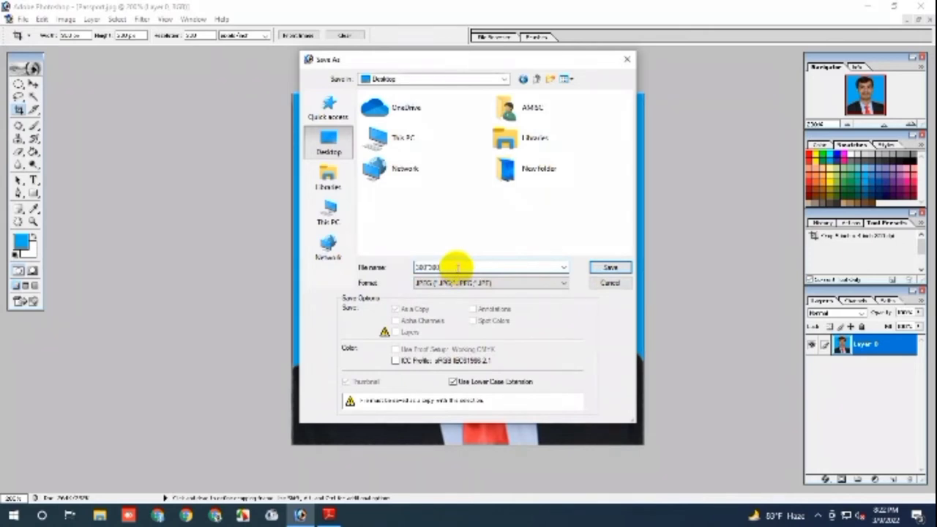
left_click_drag(457, 267, 415, 267)
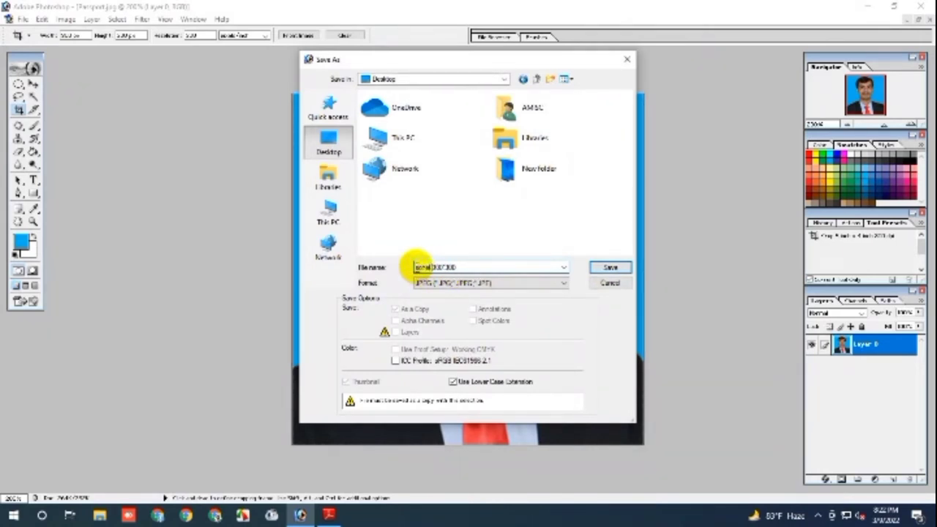
left_click(603, 268)
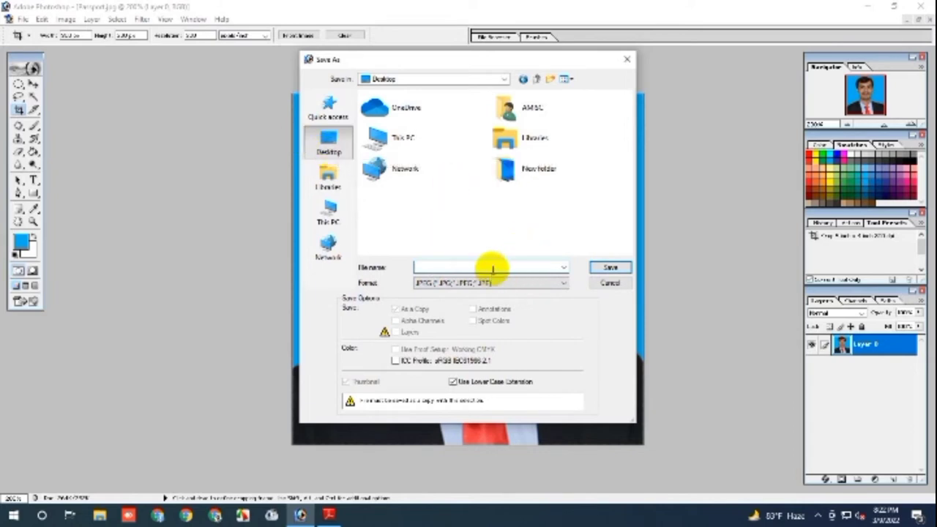
- Save the JPEG copy of the photo as S, with the image quality lowered to High
type("S")
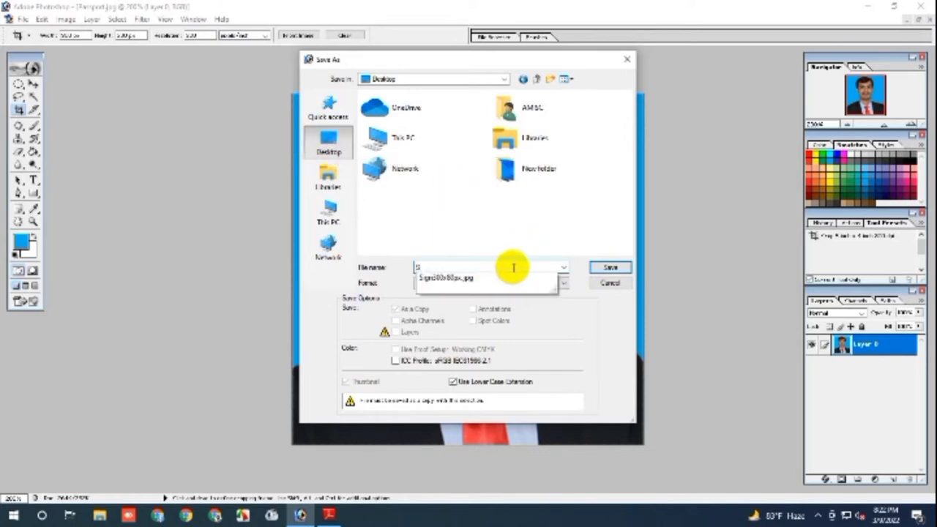
left_click(608, 268)
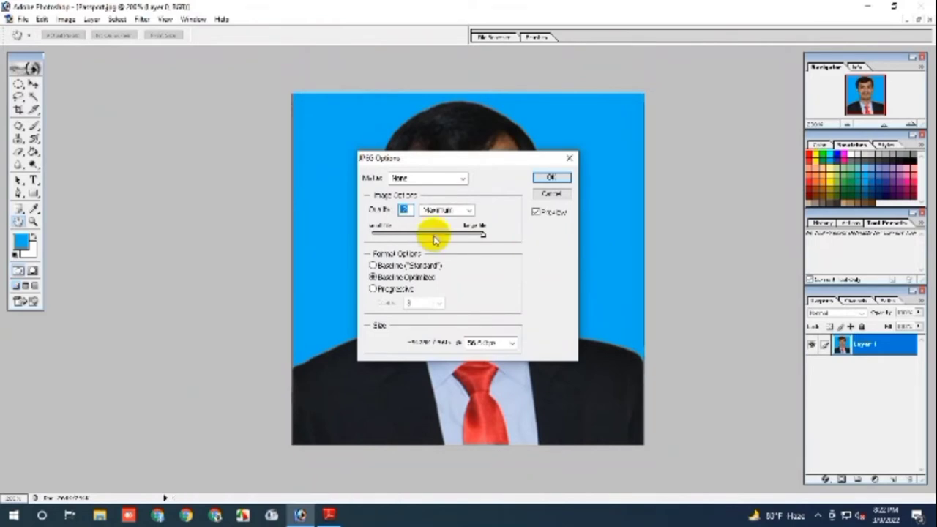
left_click_drag(483, 235, 330, 234)
left_click_drag(398, 232, 455, 238)
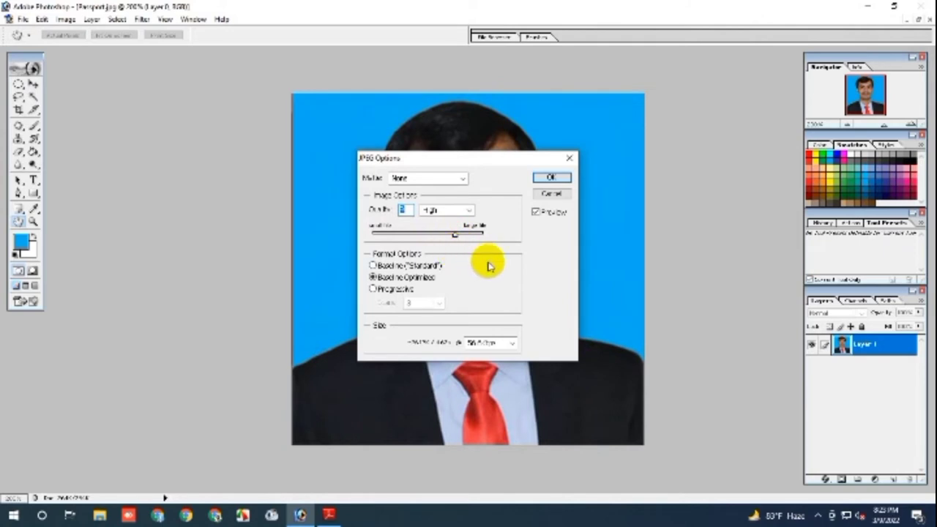
left_click(541, 177)
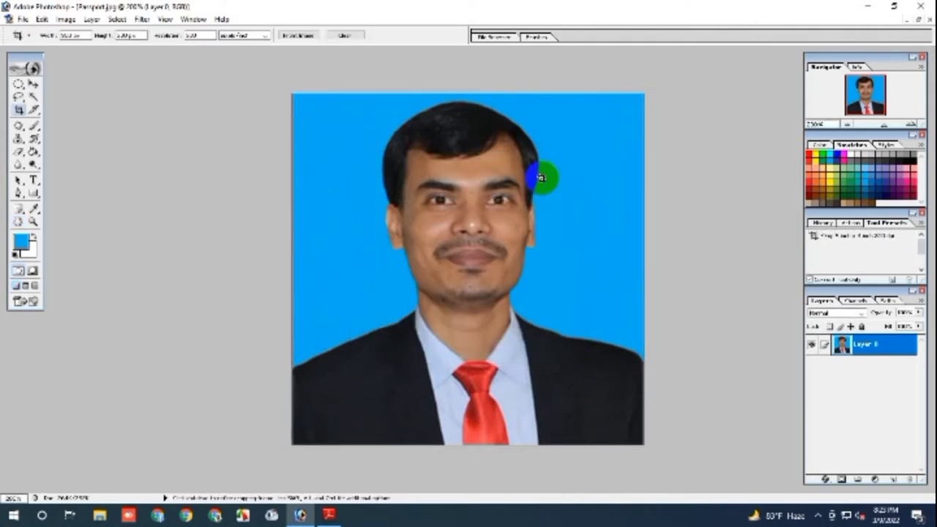
- On the desktop, place the saved S photo well apart from the original files, and preview the Sign300x80px signature image
left_click(867, 6)
left_click_drag(29, 330, 447, 154)
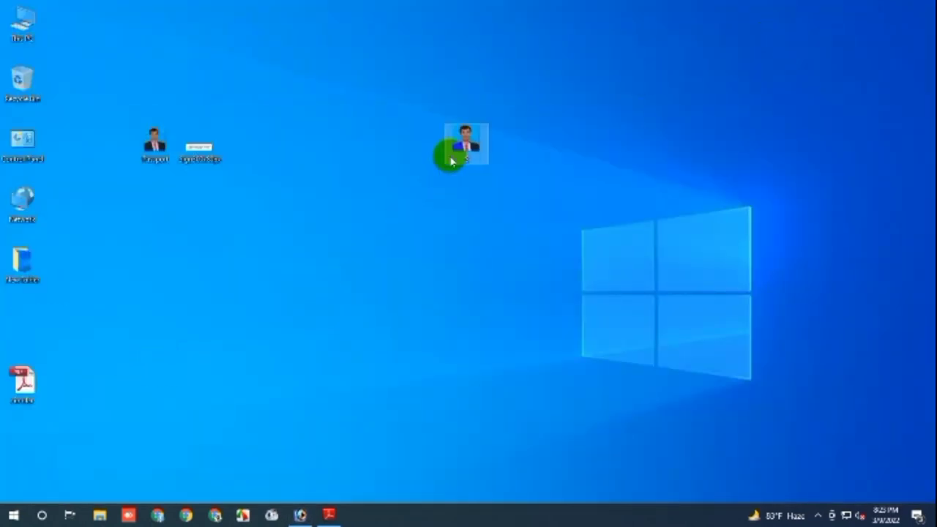
double_click(216, 159)
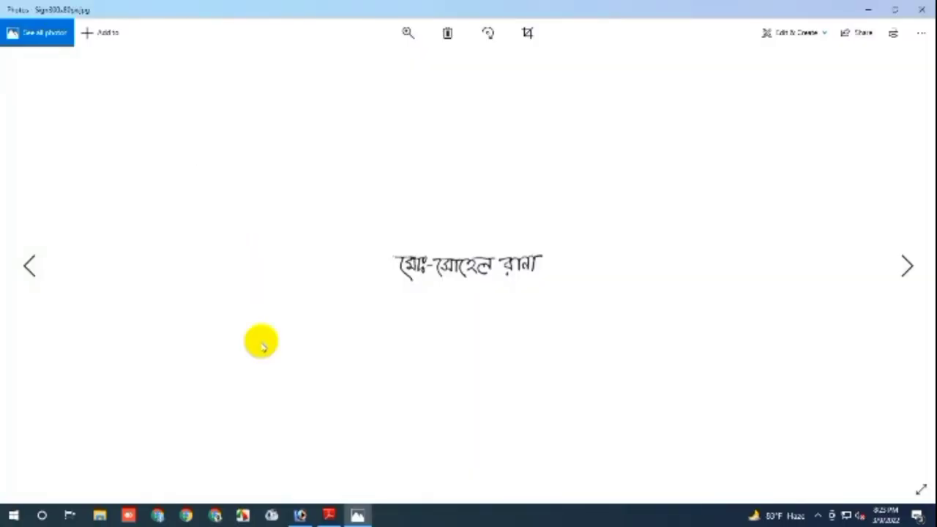
left_click(921, 10)
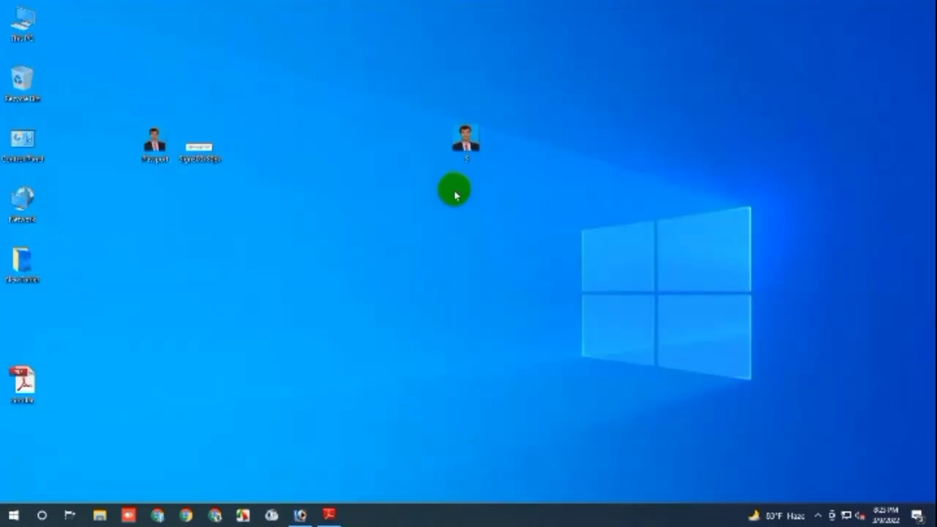
- Open the Sign300x80px image in a maximized Photoshop window and convert its Background into a regular layer with the default settings
mouse_move(199, 153)
left_mouse_down()
mouse_move(302, 461)
mouse_move(300, 514)
left_mouse_up()
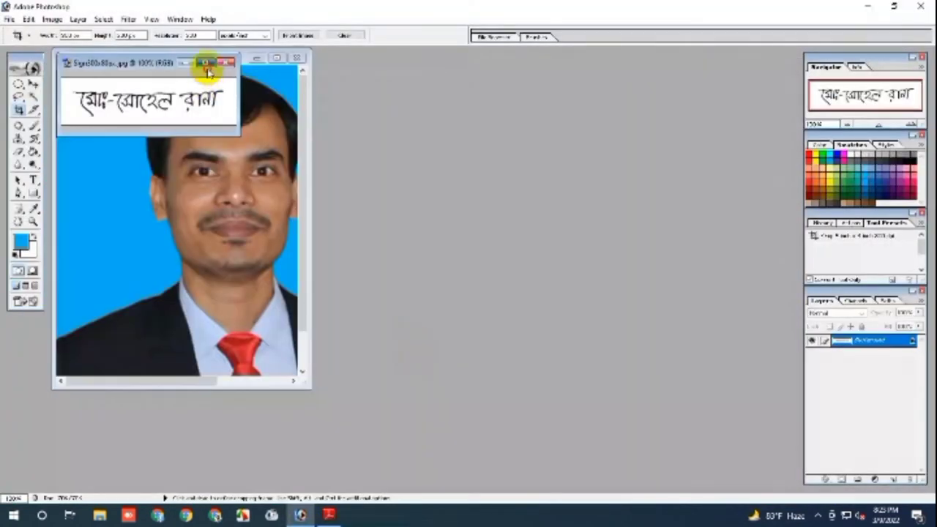
left_click(207, 63)
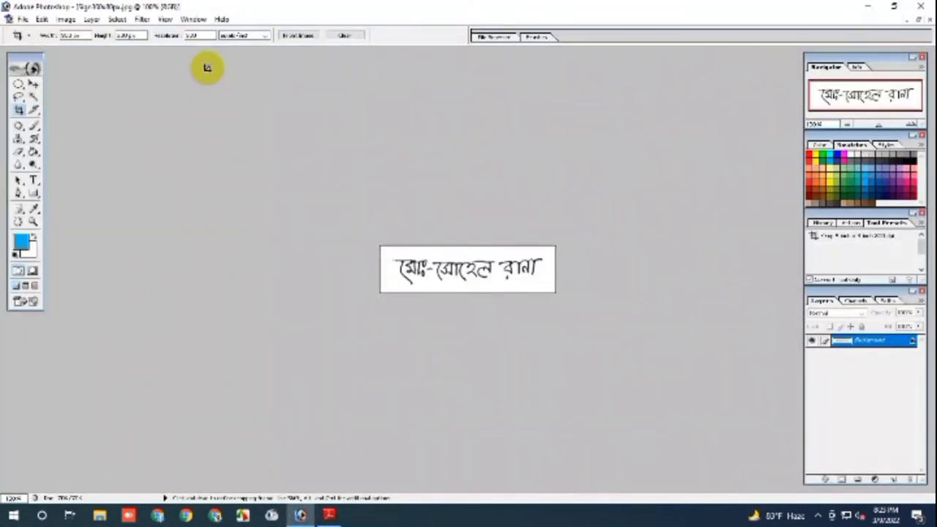
double_click(895, 348)
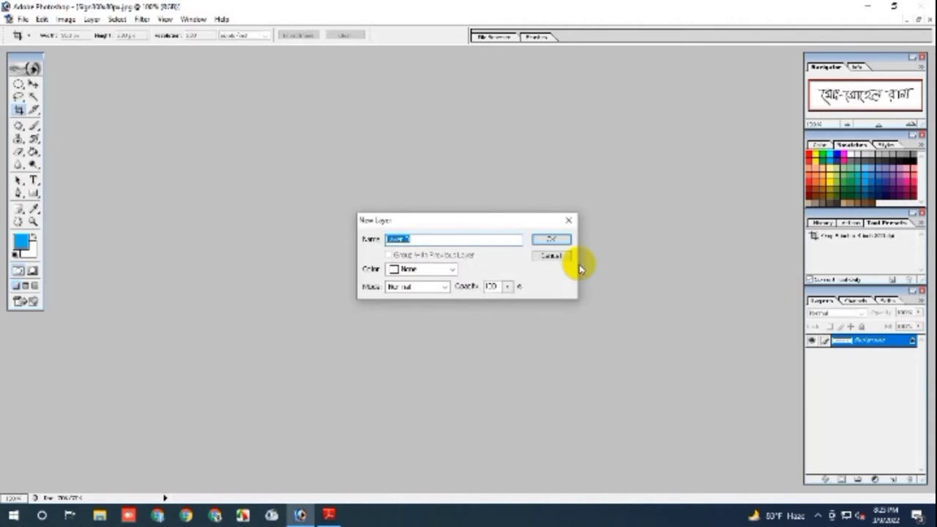
left_click(551, 239)
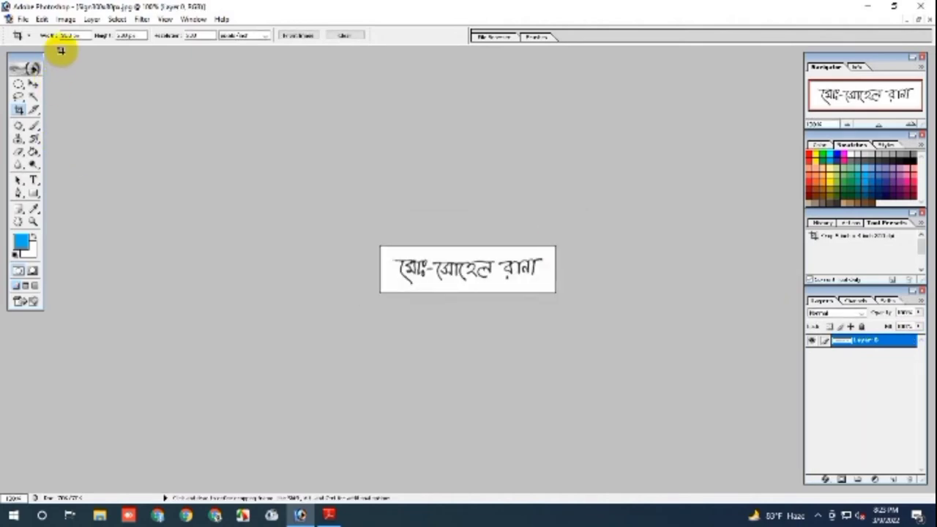
- Set the Crop tool's height to 80 px, keeping the width and resolution, and crop the signature to the full image area
left_click_drag(128, 36, 111, 39)
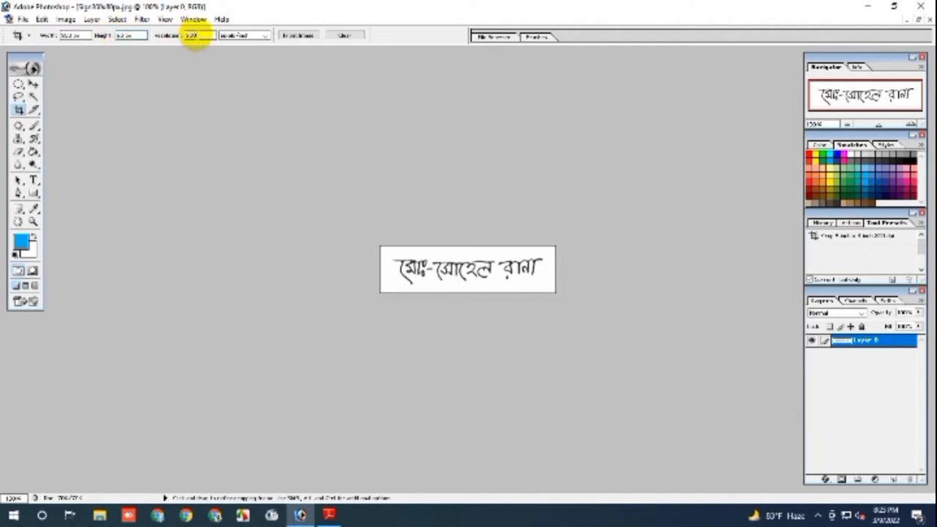
left_click(199, 34)
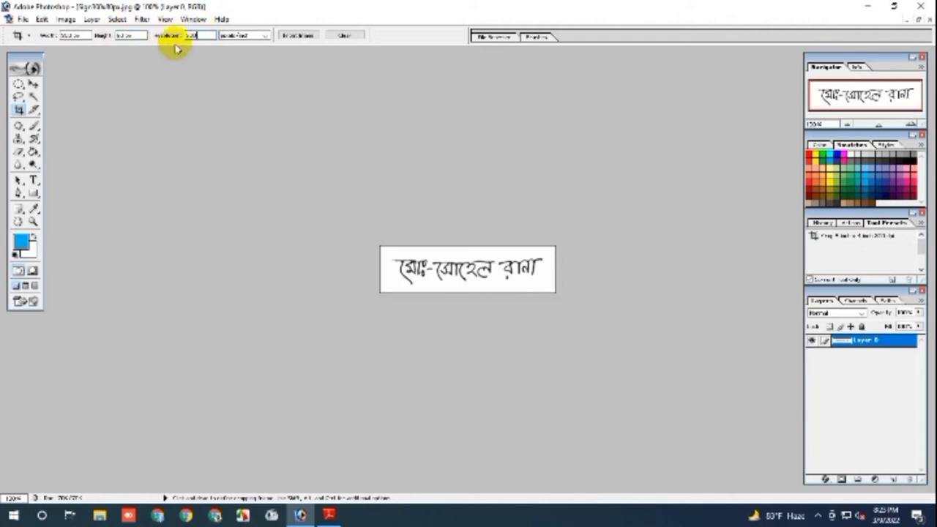
left_click_drag(195, 36, 178, 37)
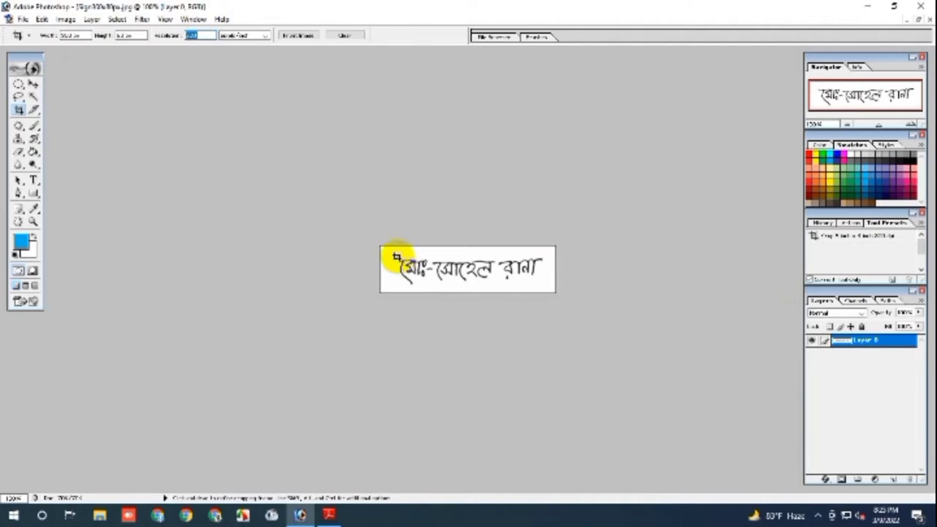
left_click_drag(378, 245, 631, 357)
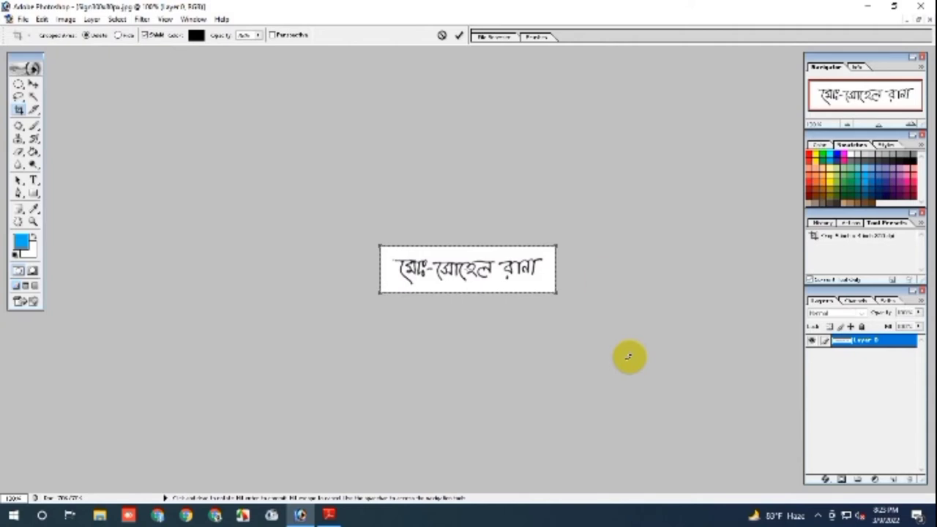
left_click(459, 35)
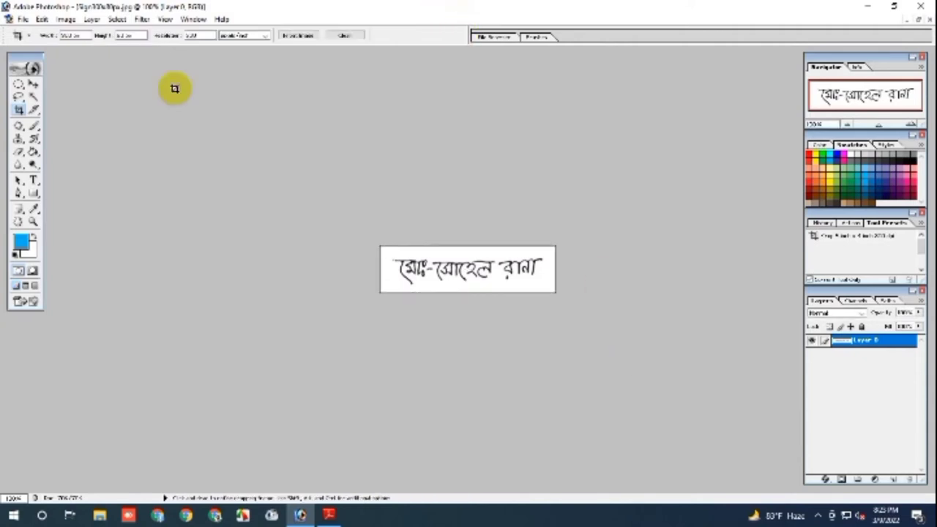
- Save the signature to the Desktop as the JPEG file Sign300x80px copy.jpg, with Maximum quality of 10
left_click(23, 20)
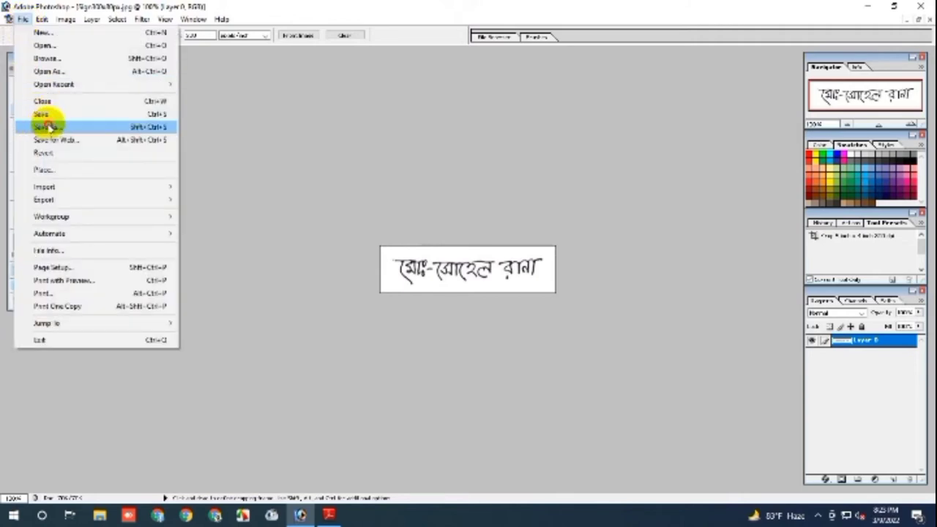
left_click(46, 126)
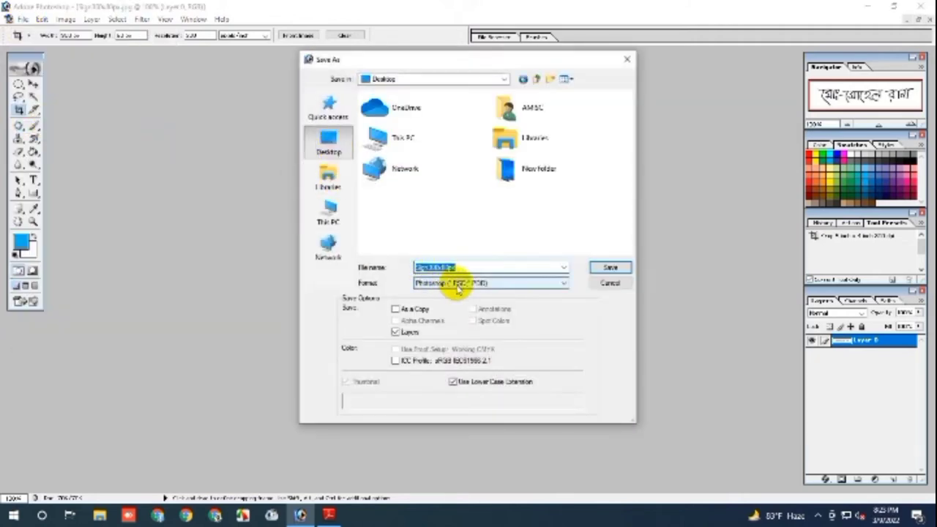
left_click(456, 283)
left_click(469, 345)
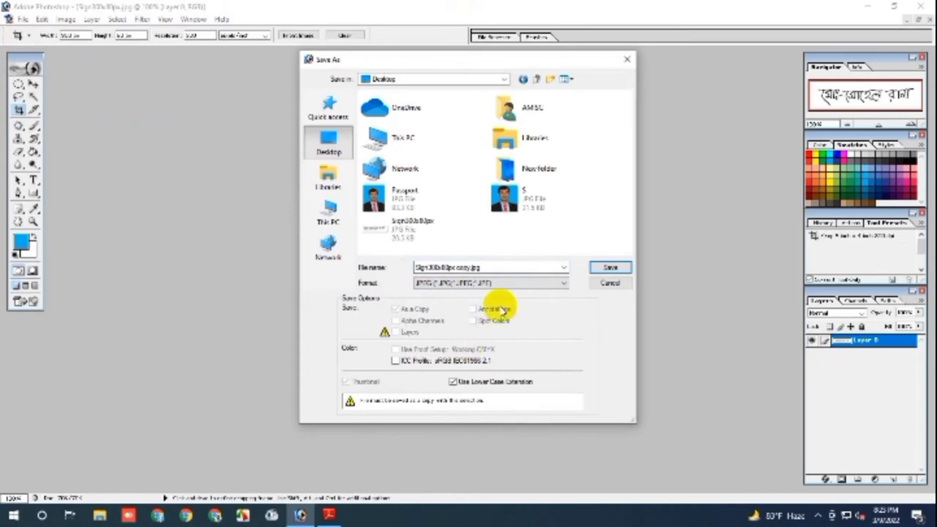
left_click(610, 268)
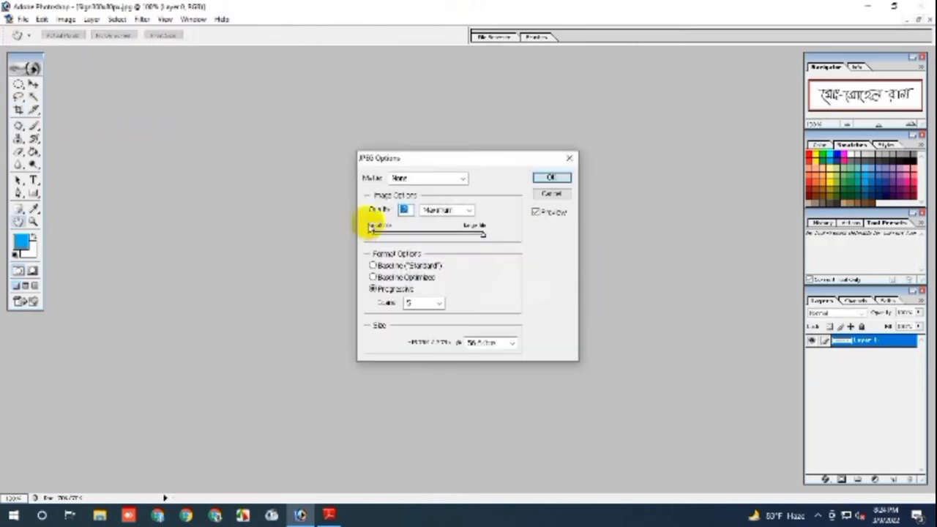
left_click(464, 235)
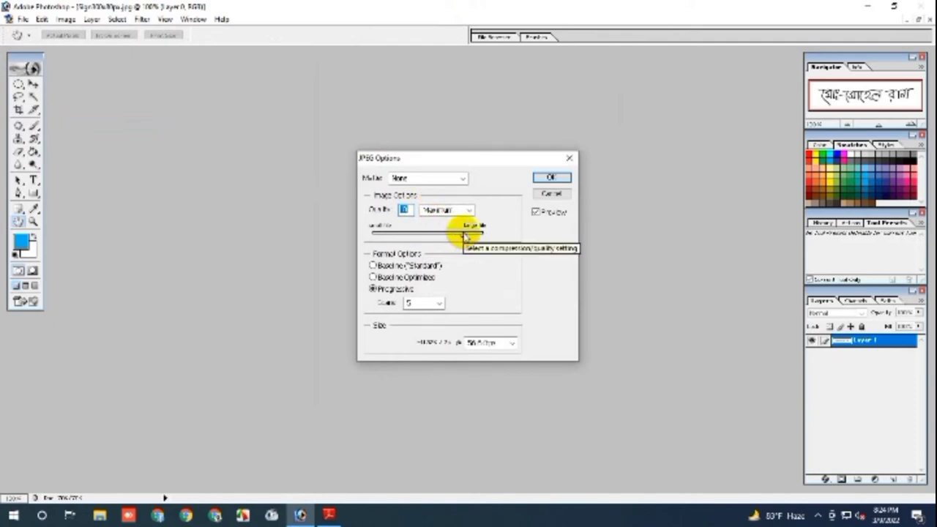
left_click(541, 178)
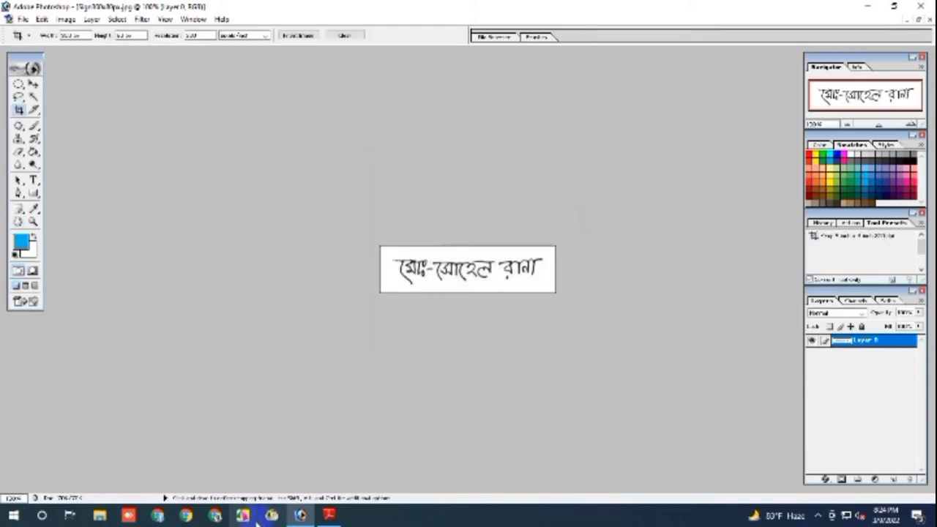
- Place the saved signature copy beside the S photo on the desktop, and view the original Passport image enlarged in Photos
left_click(867, 6)
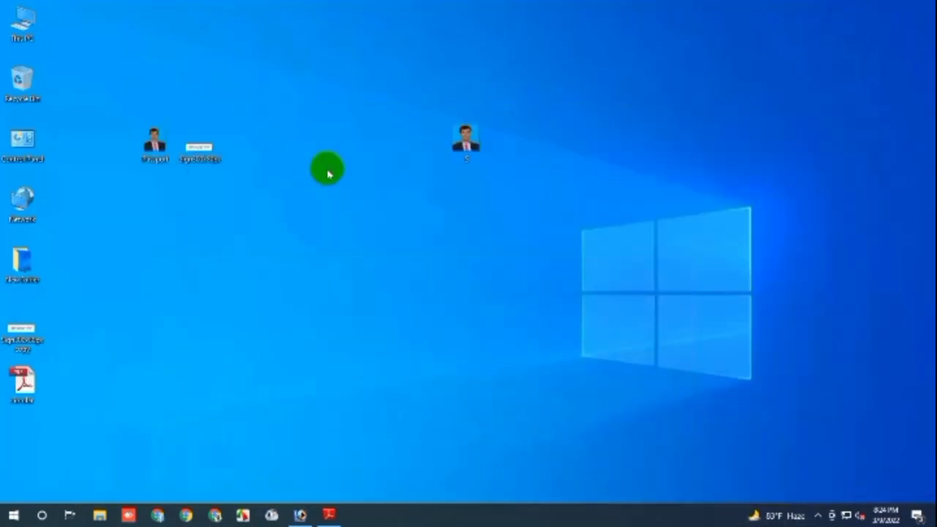
left_click_drag(24, 334, 514, 151)
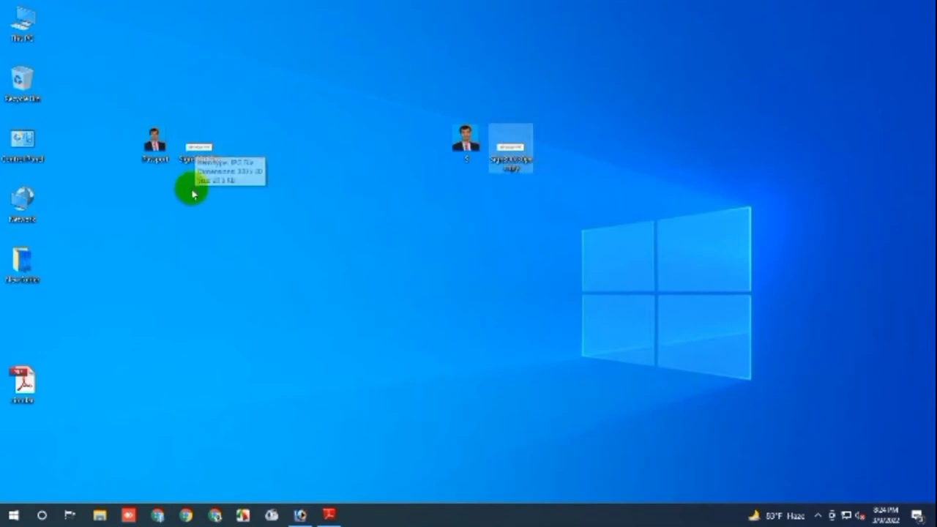
double_click(152, 150)
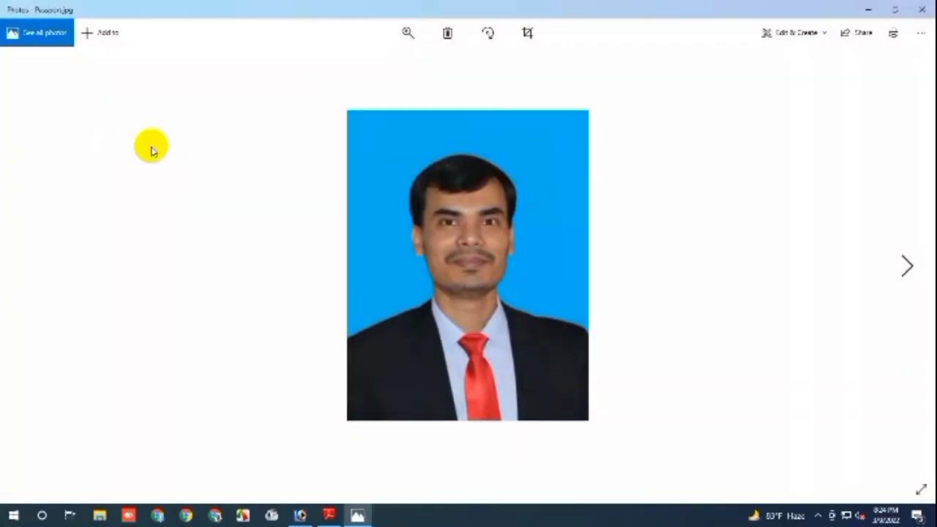
scroll(520, 244, "up", 2)
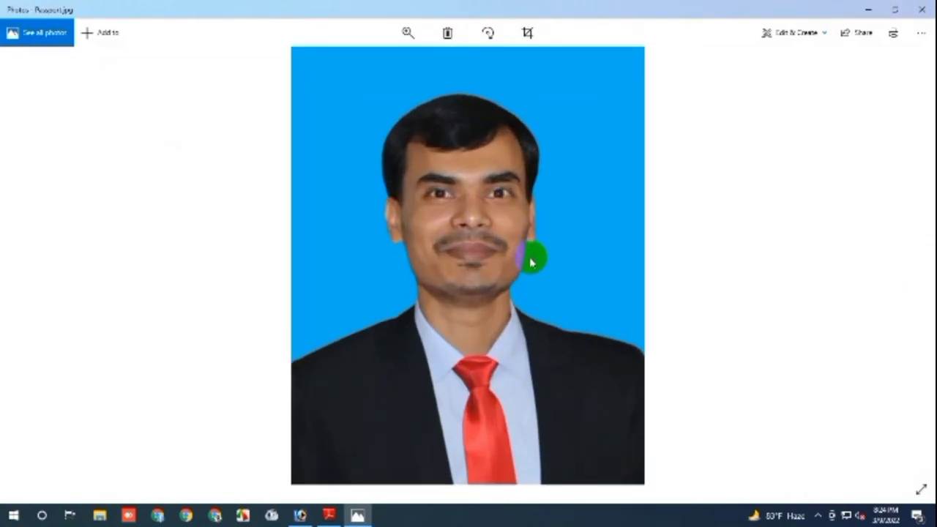
- Close the enlarged Passport image and check the original file's size and pixel dimensions in its properties
left_click(921, 10)
right_click(155, 153)
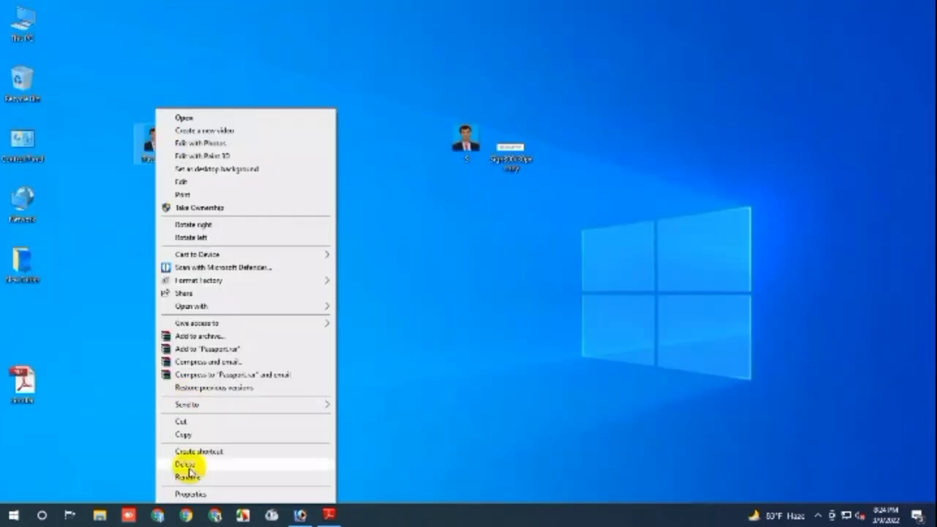
left_click(190, 494)
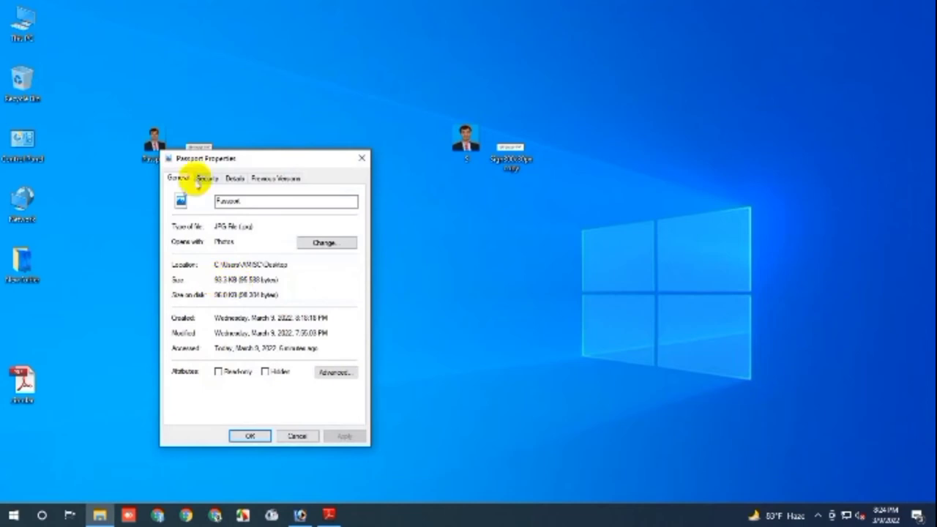
left_click(241, 179)
scroll(261, 388, "down", 1)
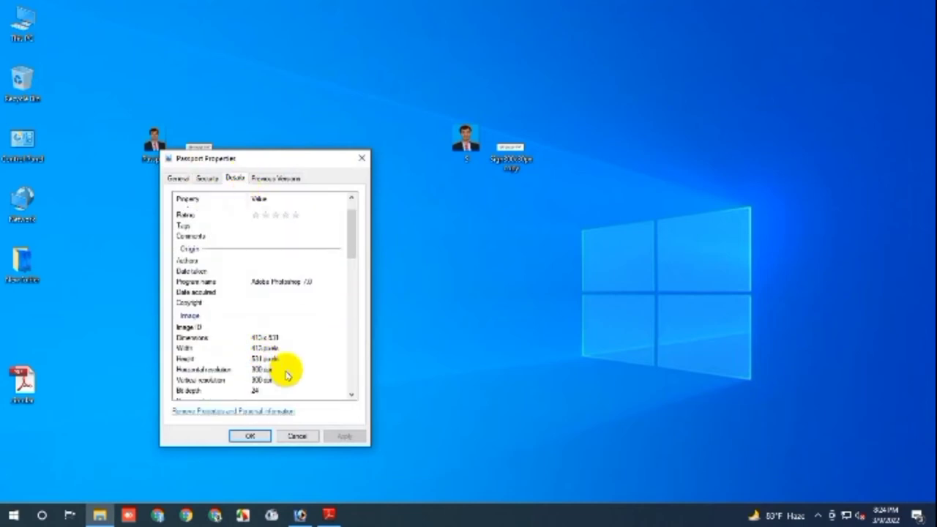
left_click(272, 338)
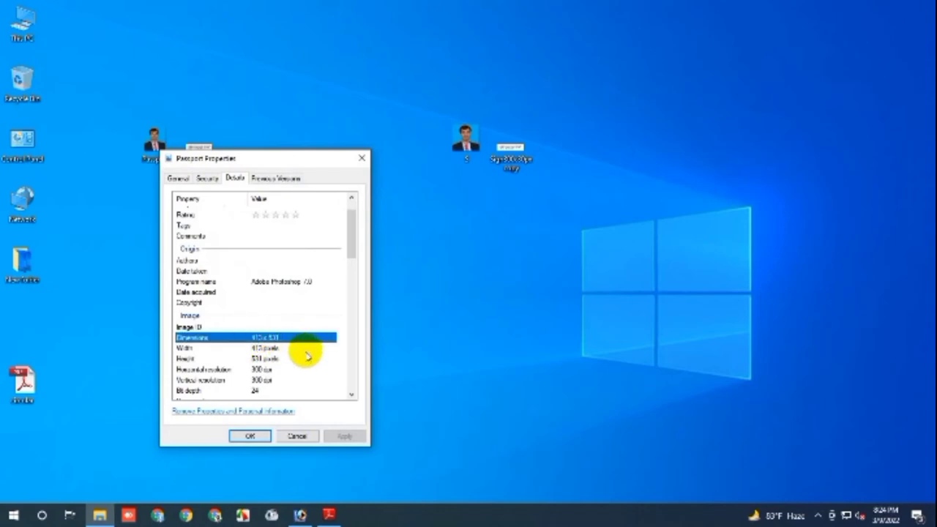
left_click(177, 178)
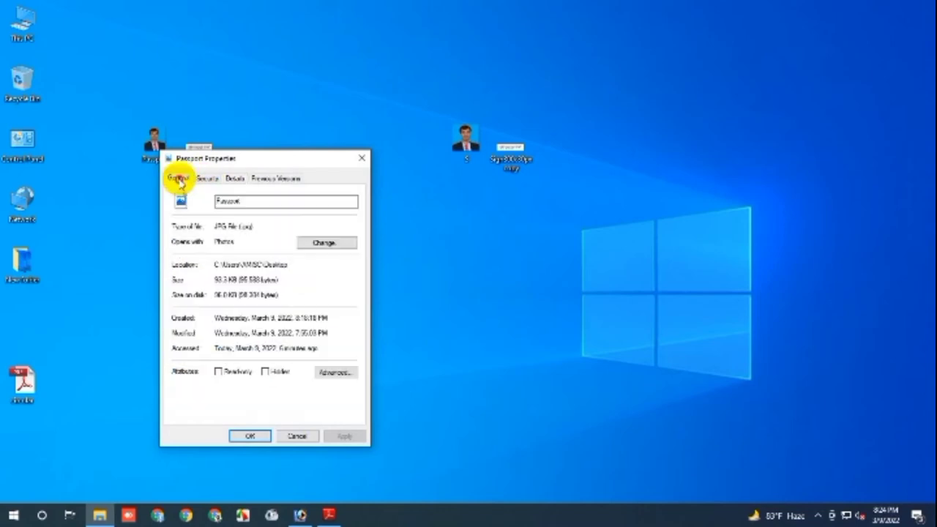
left_click(361, 158)
- Check the file size and pixel dimensions of the resized S photo in its properties
left_click(472, 139)
right_click(473, 139)
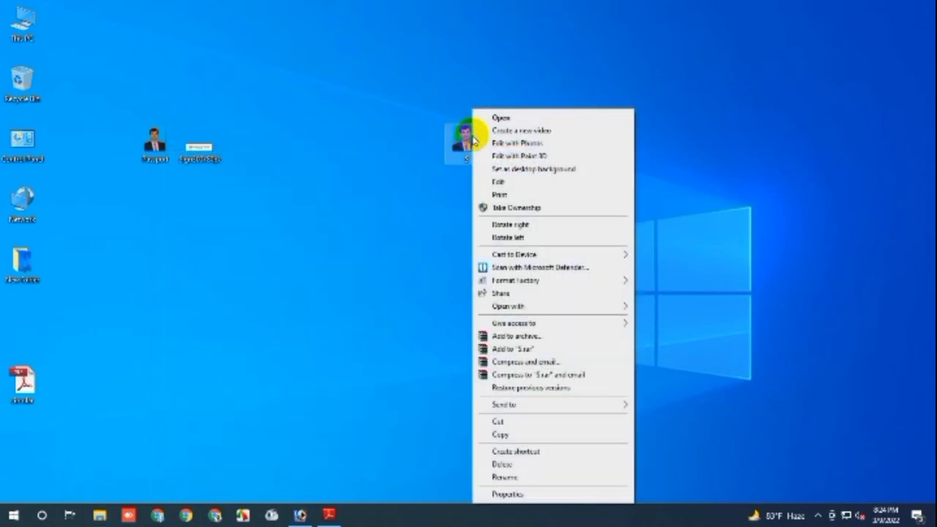
left_click(513, 495)
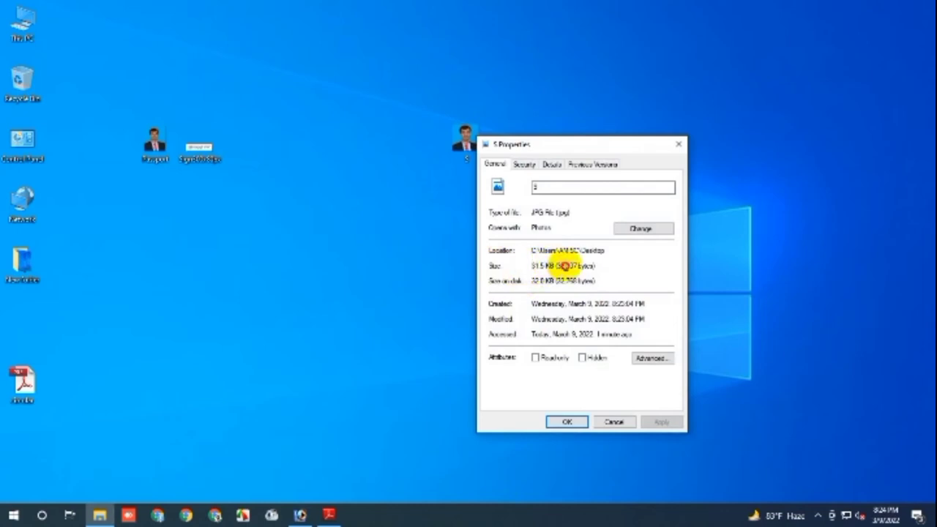
left_click_drag(589, 265, 495, 268)
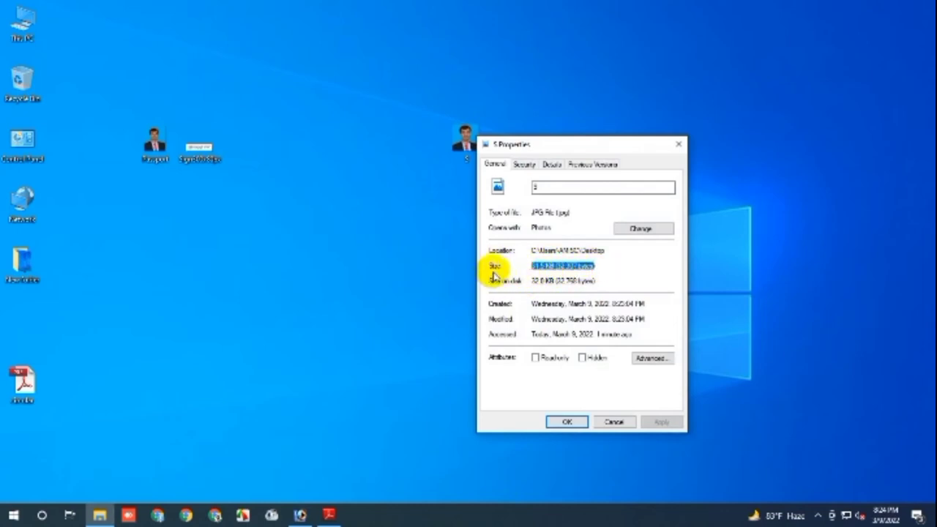
left_click(548, 268)
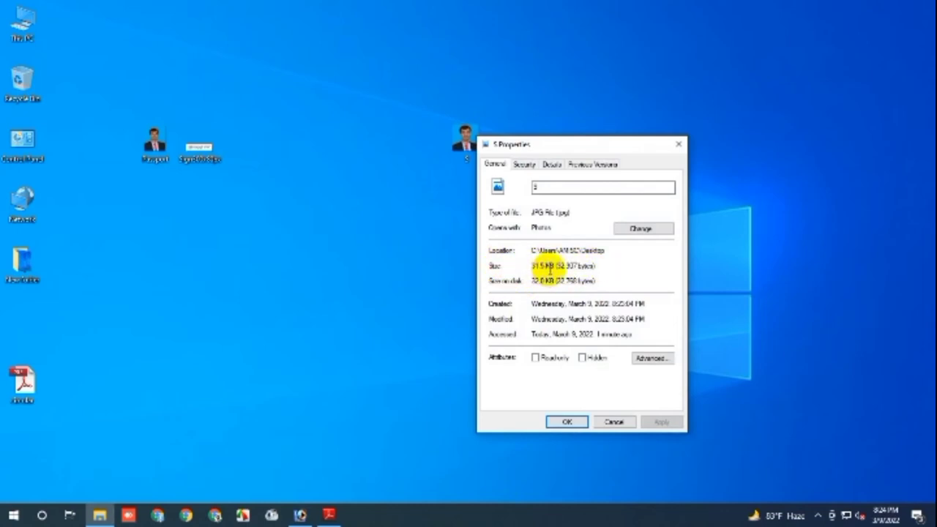
left_click(551, 164)
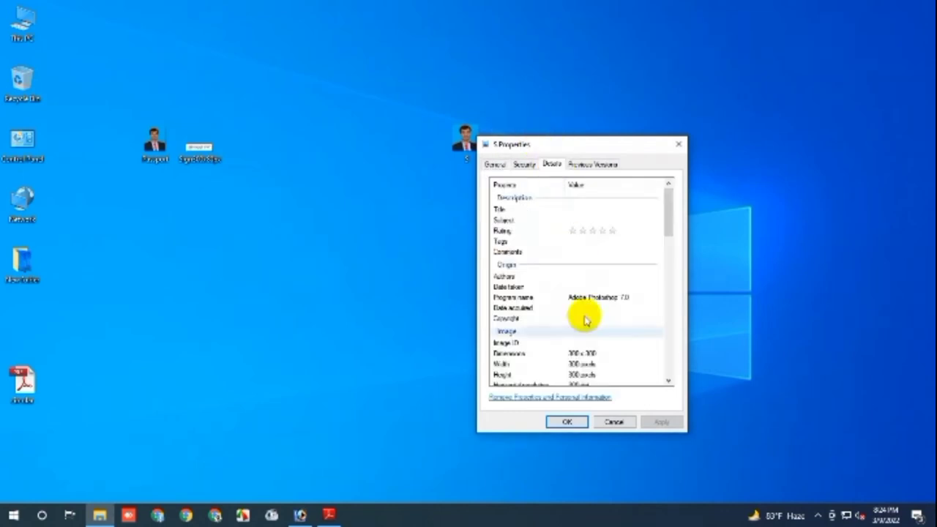
scroll(590, 353, "down", 1)
left_click(576, 322)
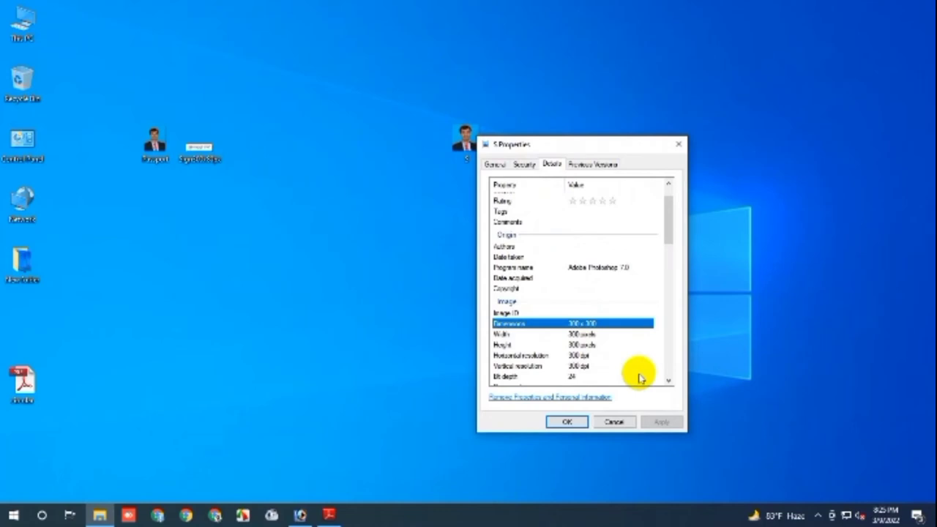
left_click(678, 144)
- Compare the file sizes of the original Sign300x80px image and its saved copy in their properties
right_click(194, 147)
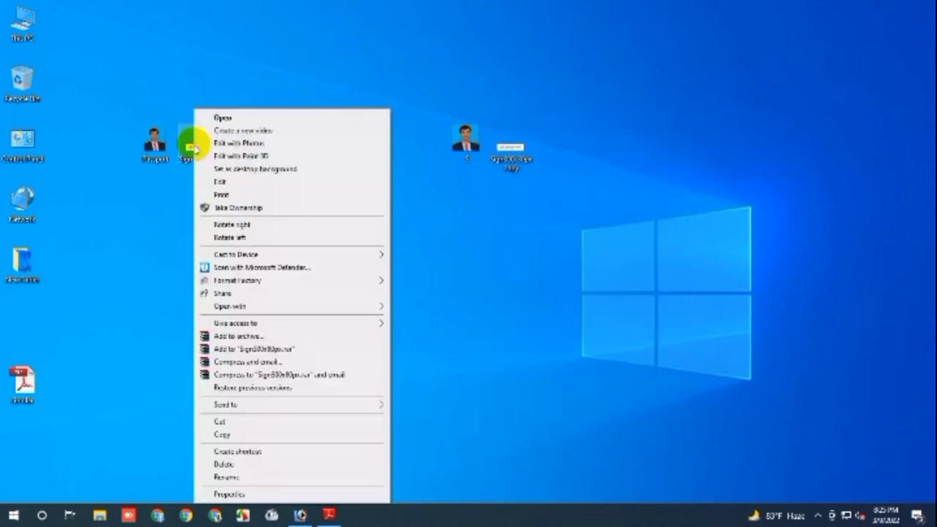
left_click(232, 493)
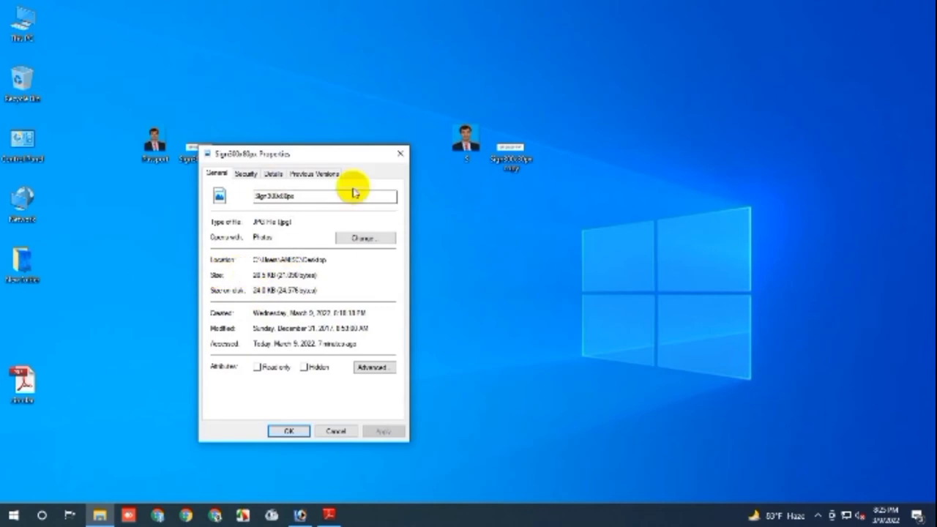
left_click(399, 154)
right_click(508, 163)
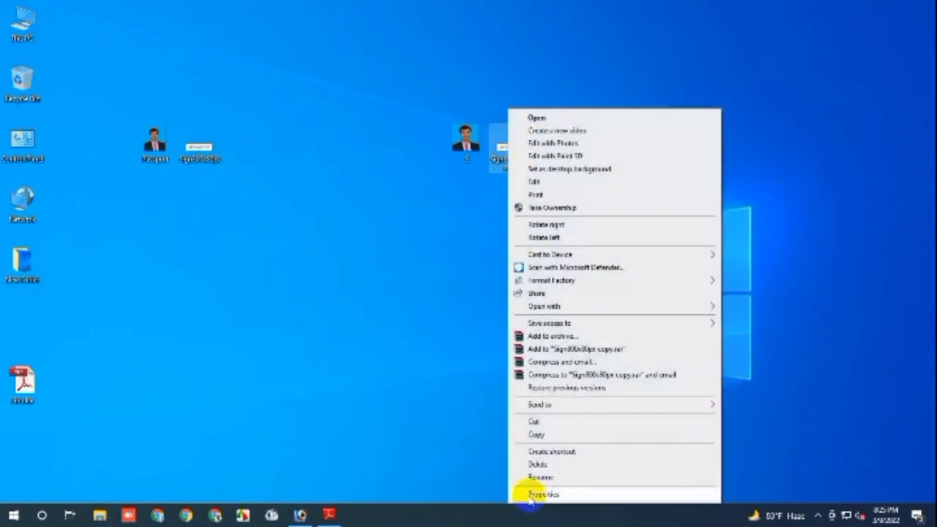
left_click(535, 493)
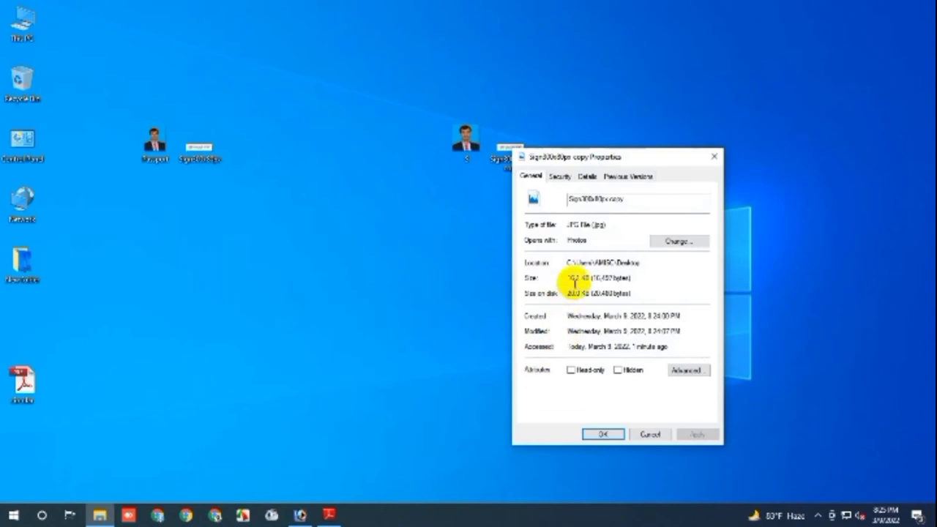
left_click_drag(581, 278, 542, 278)
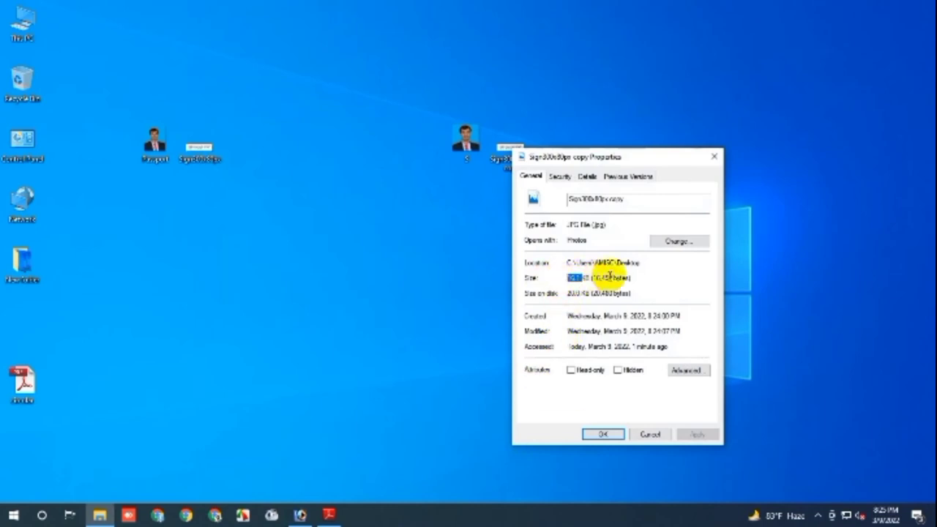
left_click_drag(641, 277, 544, 272)
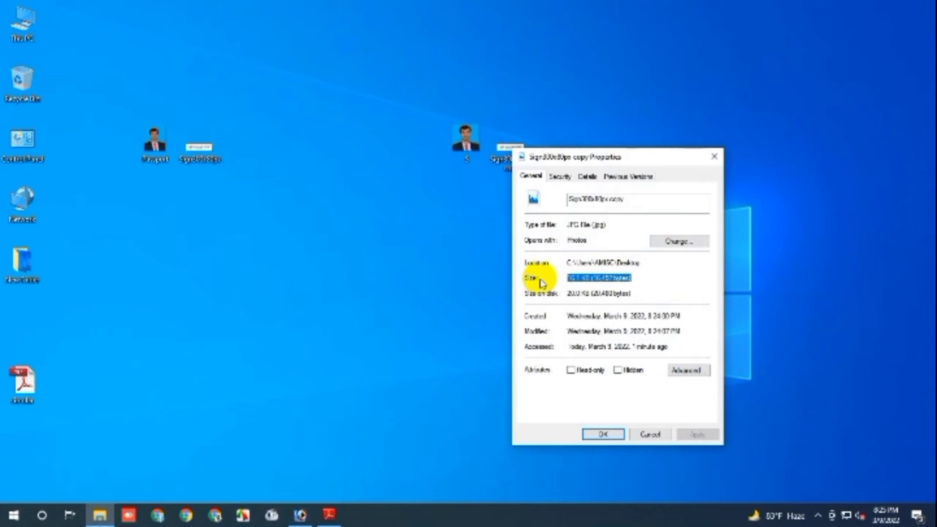
left_click(714, 156)
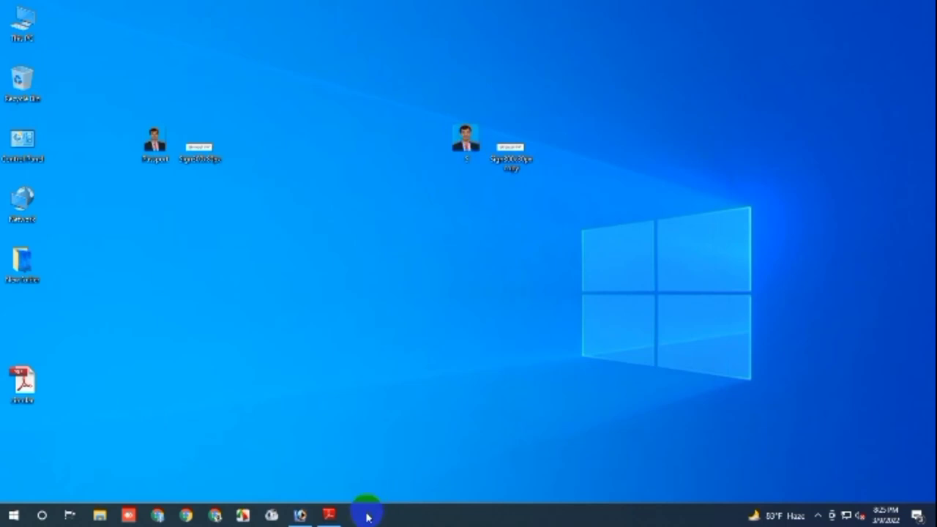
- Switch to the circular in Adobe Reader and review the required pixel dimensions and file-size limits for photo and signature
left_click(329, 515)
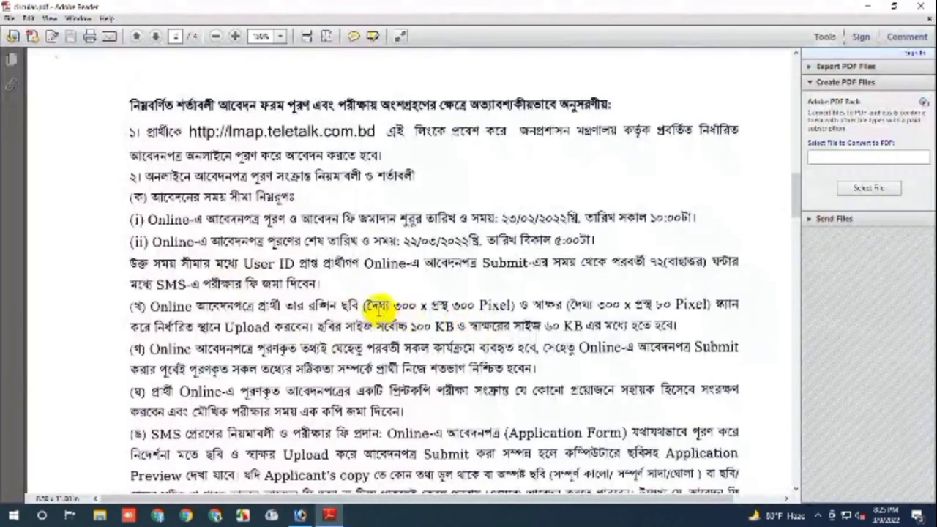
left_click_drag(363, 306, 501, 305)
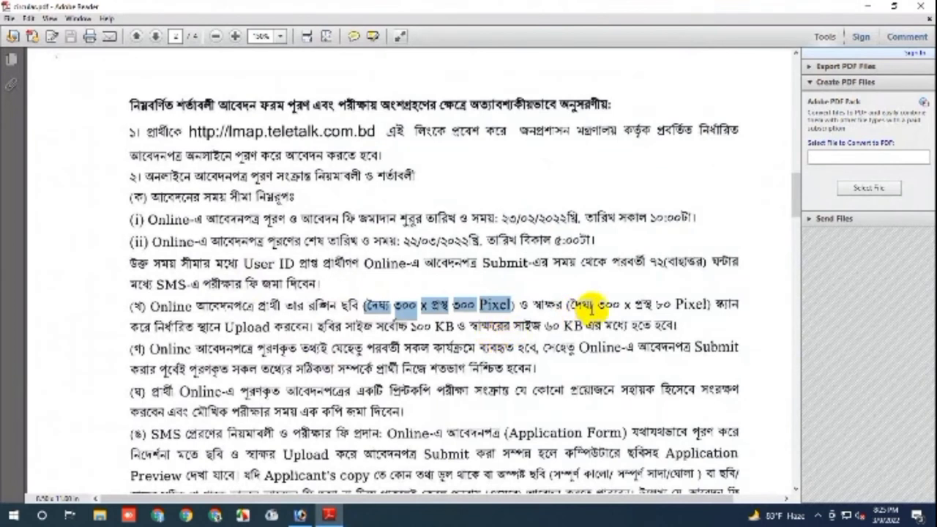
left_click(536, 306)
left_click_drag(536, 306, 691, 305)
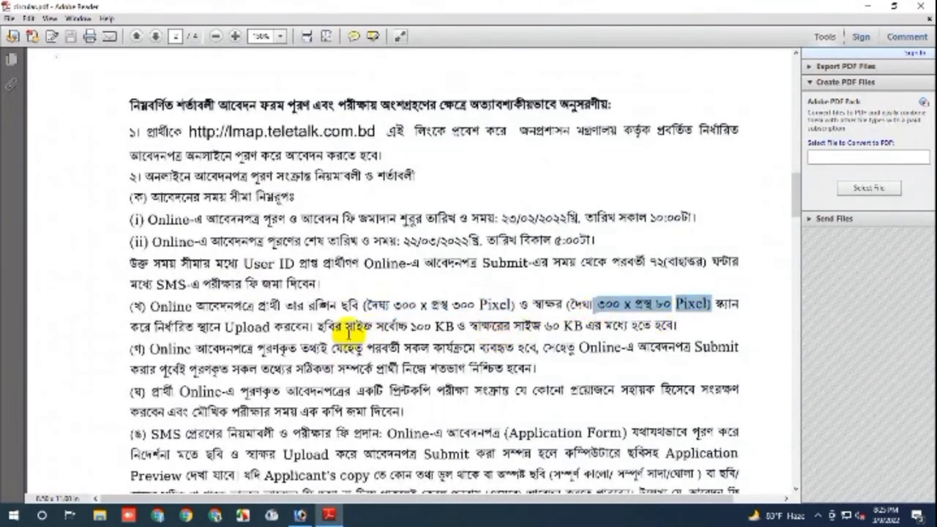
left_click_drag(320, 327, 662, 322)
left_click(662, 324)
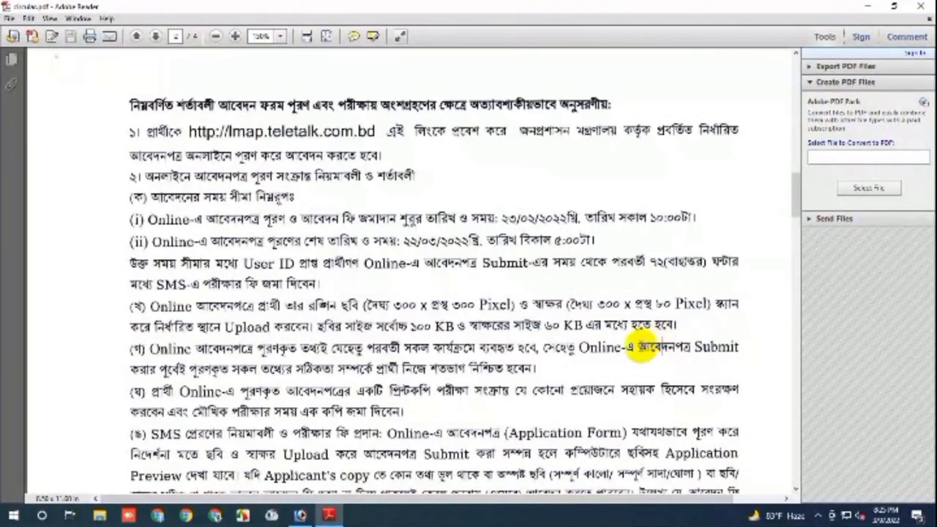
left_click(867, 6)
- View the resized S photo and the Sign300x80px copy in Photos, finishing with the S photo open again
double_click(461, 144)
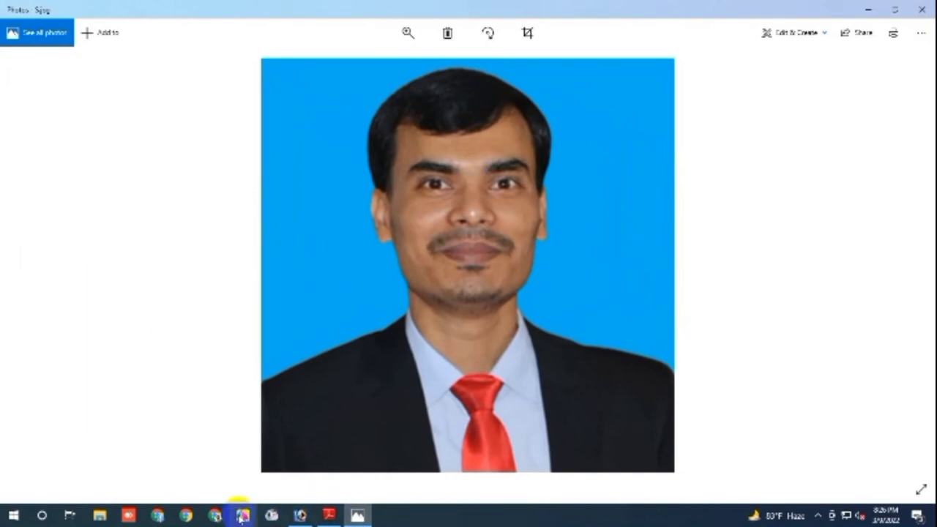
left_click(480, 518)
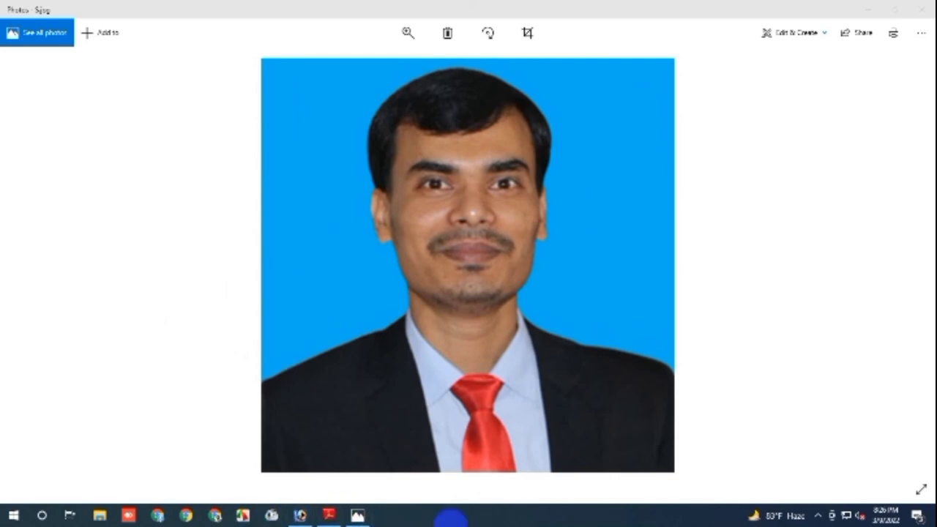
left_click(921, 9)
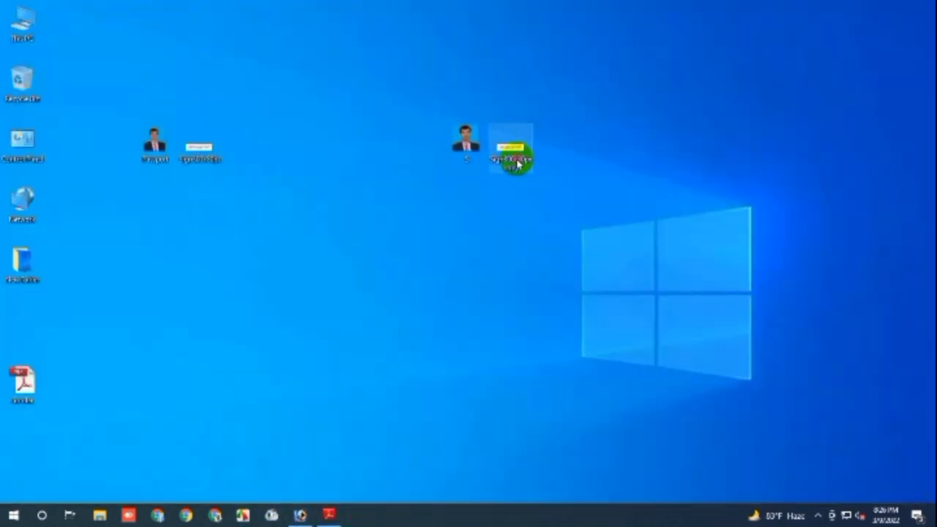
double_click(517, 162)
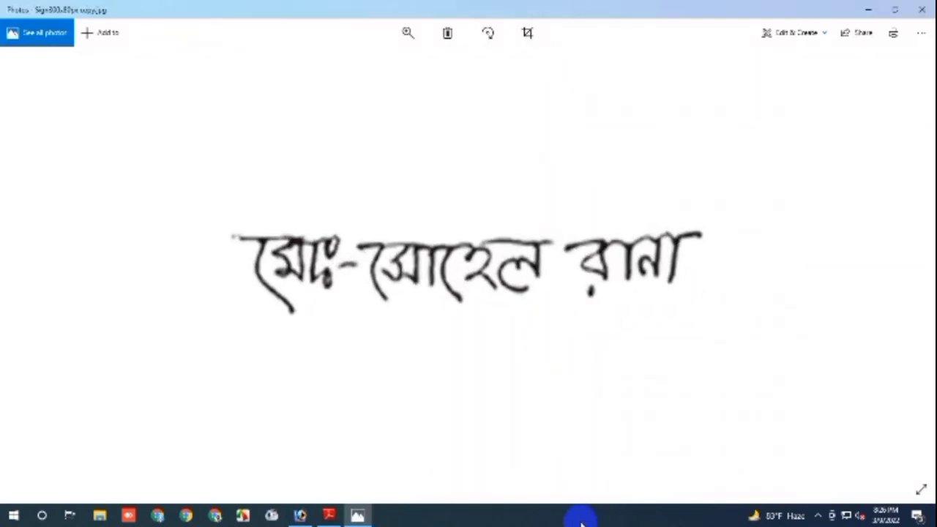
left_click(920, 9)
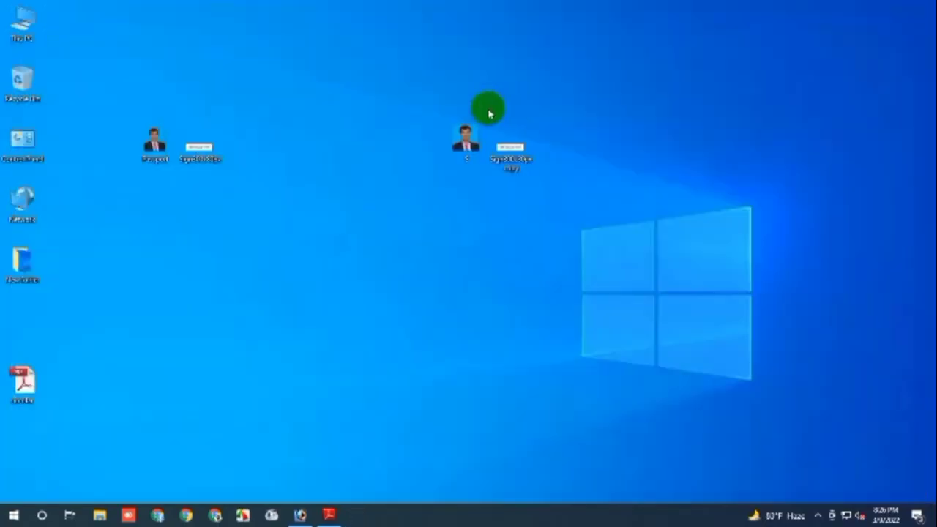
double_click(469, 142)
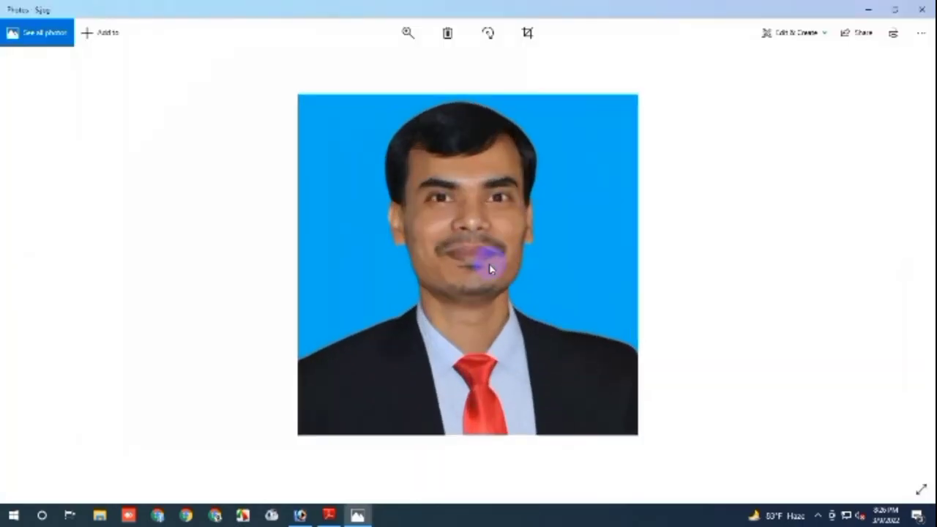